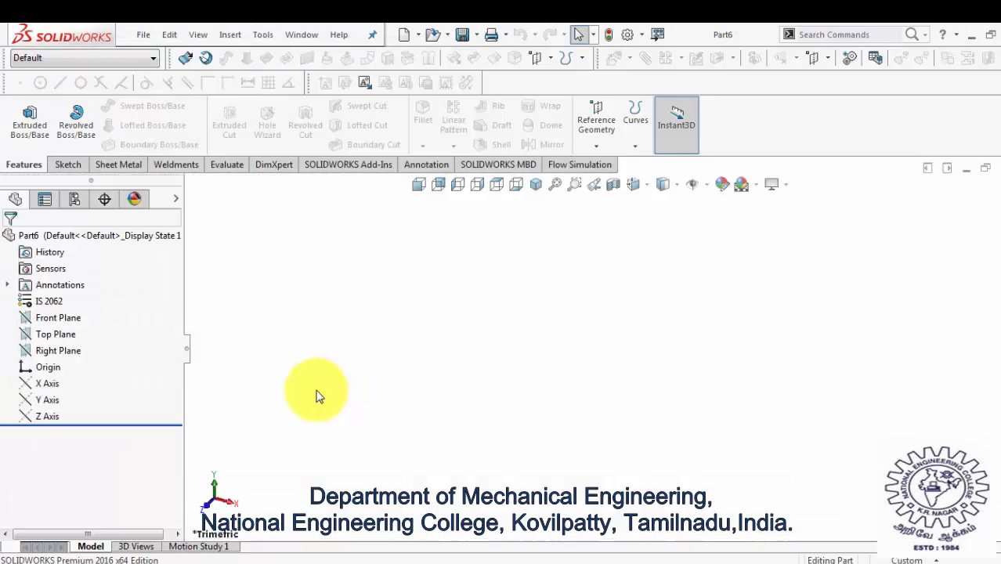
# Sketch a closed L-shaped profile on the Front Plane with its lower-left corner at the origin and a base about 99 mm wide.
pyautogui.click(56, 323)
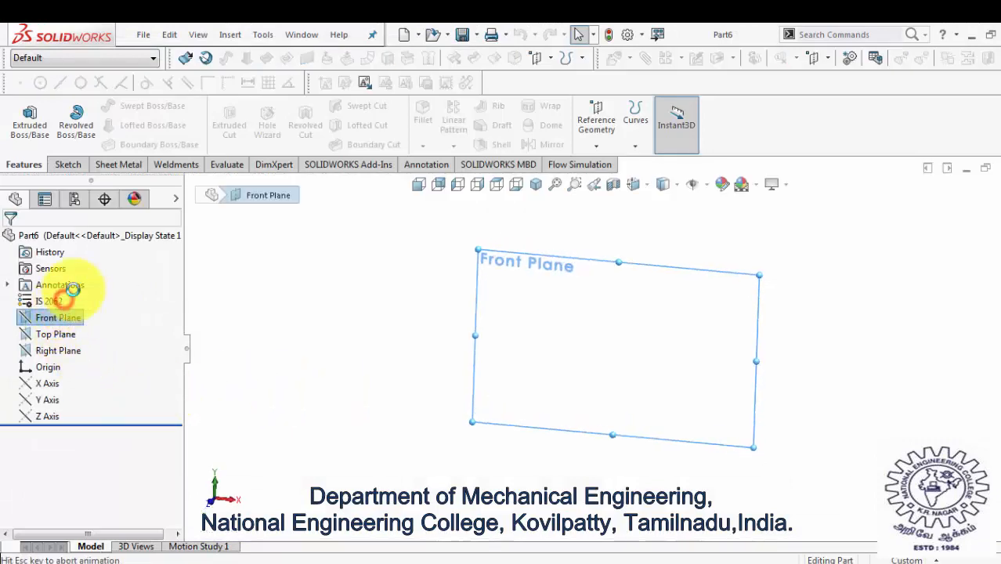
pyautogui.click(70, 292)
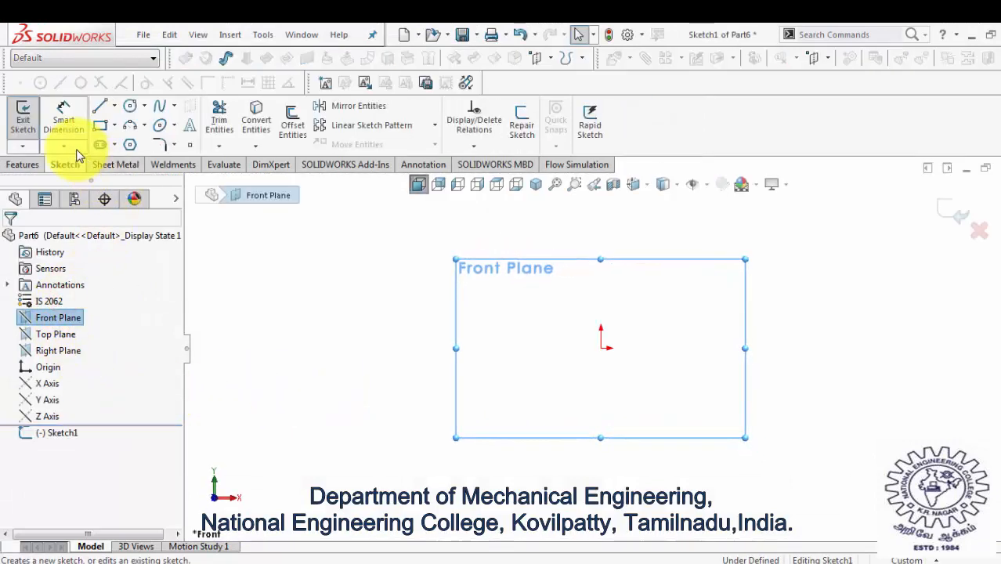
pyautogui.click(100, 109)
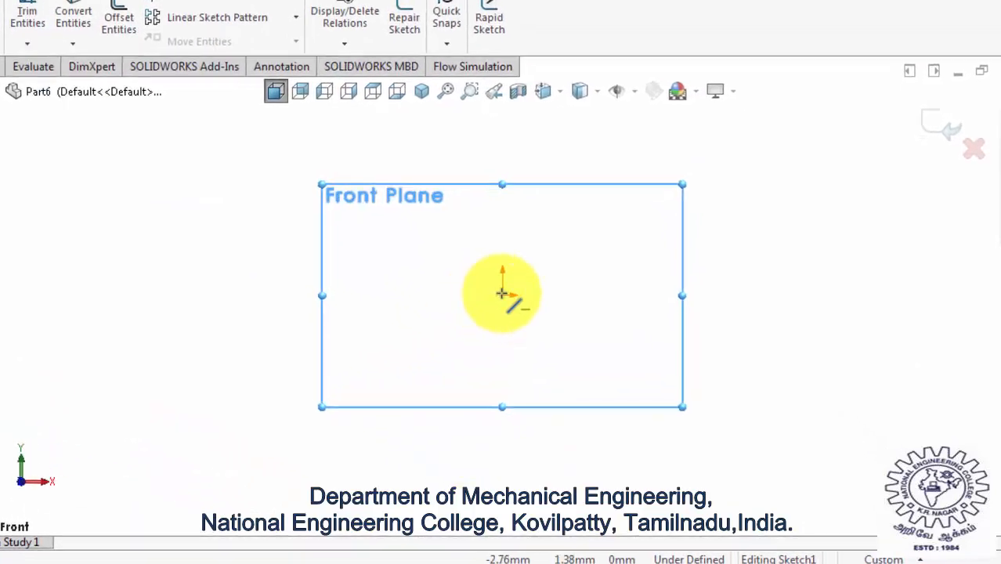
pyautogui.click(502, 292)
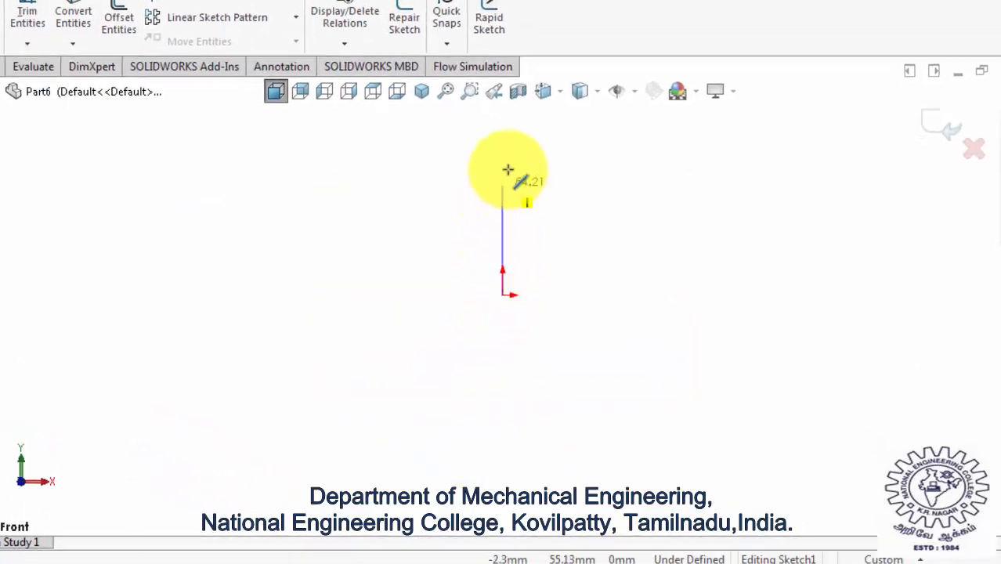
pyautogui.click(503, 139)
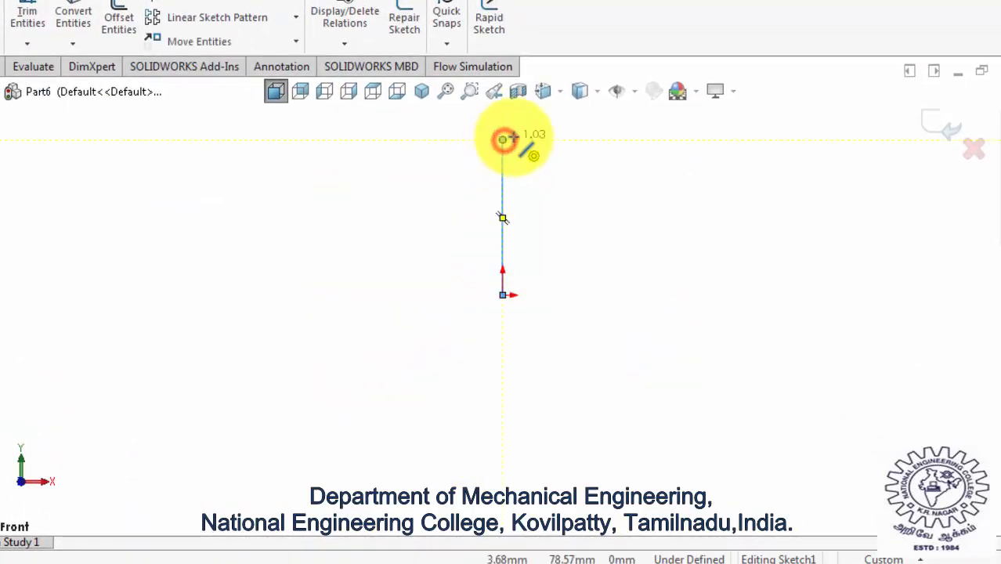
pyautogui.click(552, 139)
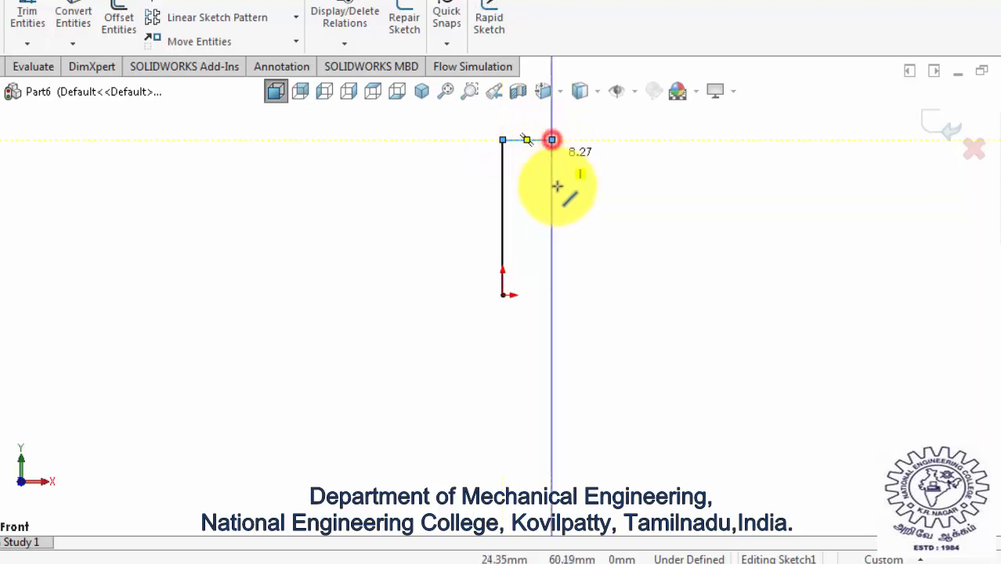
pyautogui.click(552, 262)
pyautogui.click(703, 262)
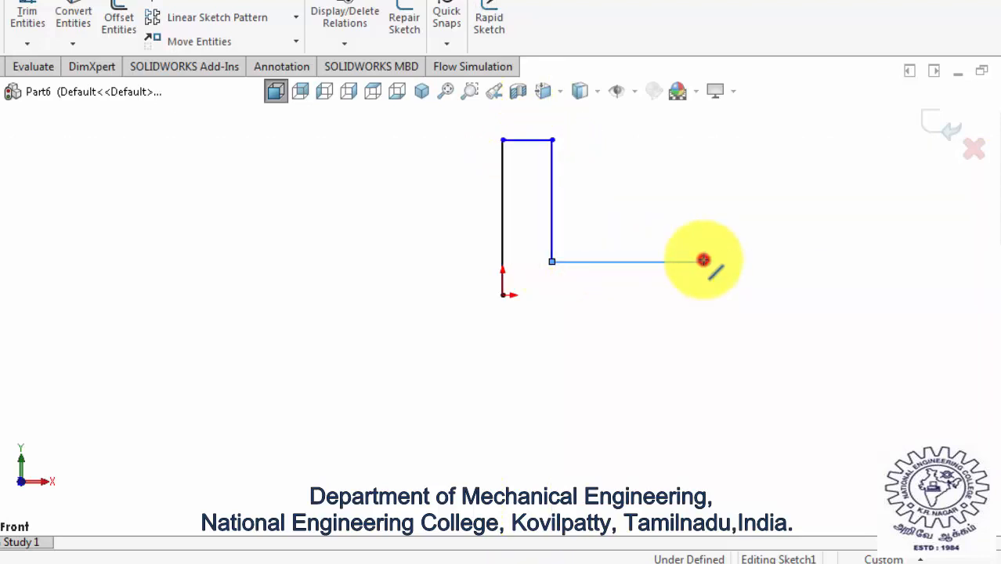
pyautogui.click(704, 296)
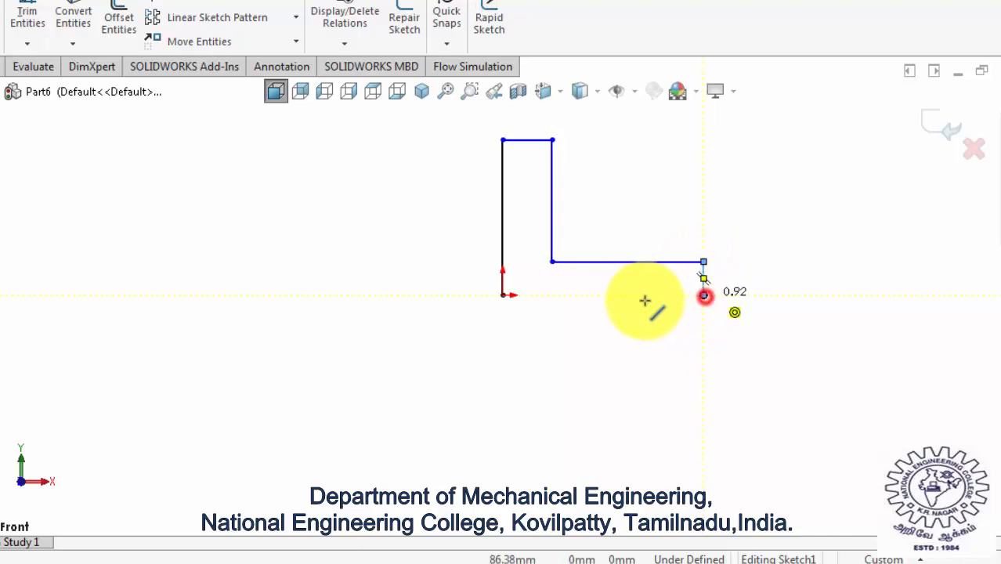
pyautogui.click(501, 295)
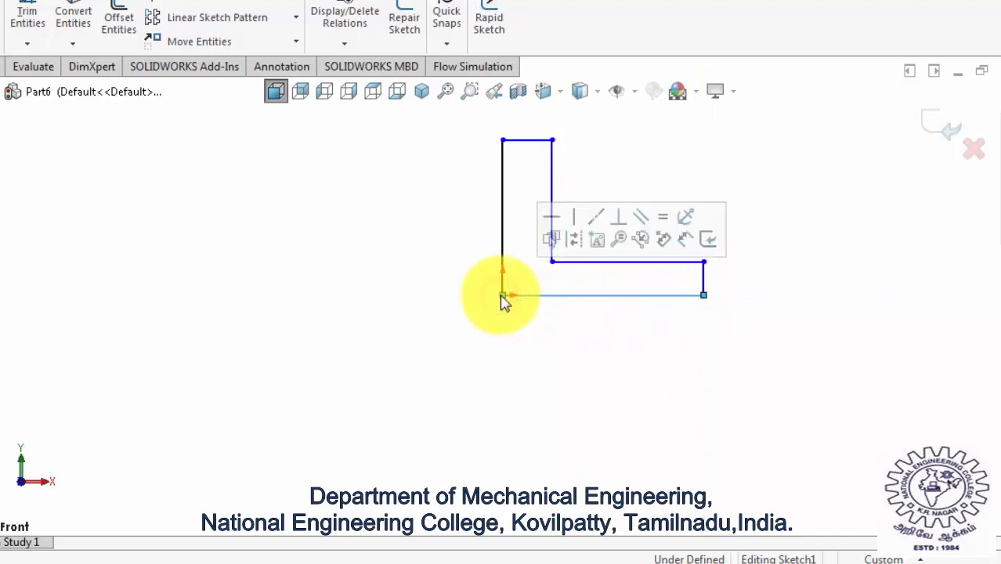
# Dimension the bottom edge of the L profile to 40 mm.
pyautogui.keyDown('ctrl'); pyautogui.moveTo(689, 210); pyautogui.dragTo(584, 289, button='middle'); pyautogui.keyUp('ctrl')
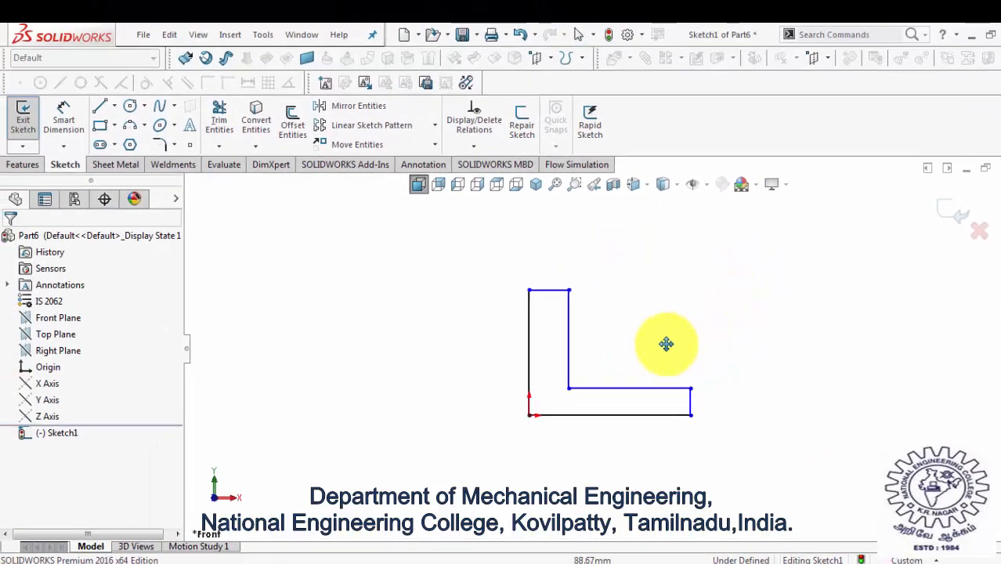
pyautogui.keyDown('ctrl'); pyautogui.moveTo(666, 344); pyautogui.dragTo(635, 349, button='middle'); pyautogui.keyUp('ctrl')
pyautogui.scroll(-2, 676, 347)
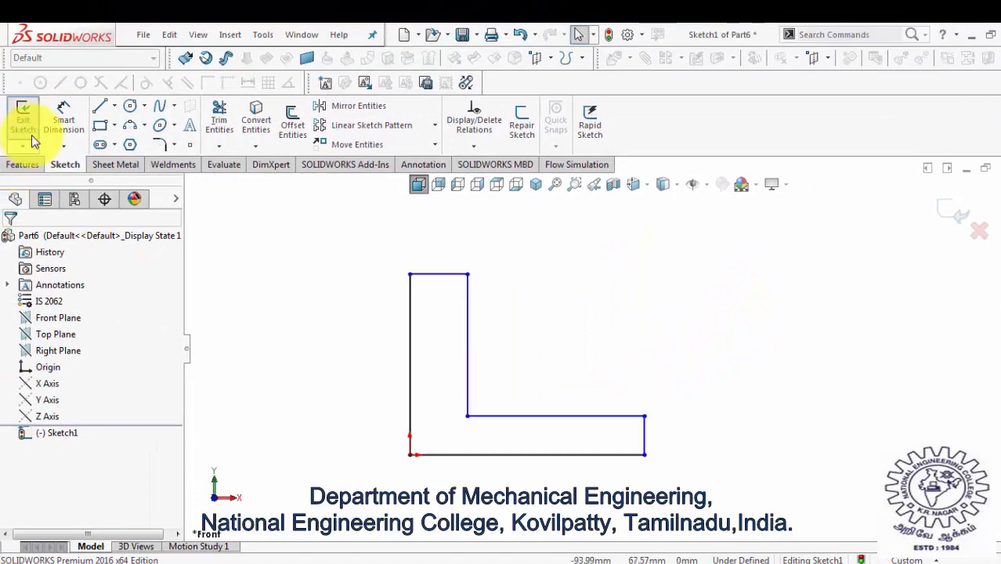
pyautogui.click(58, 118)
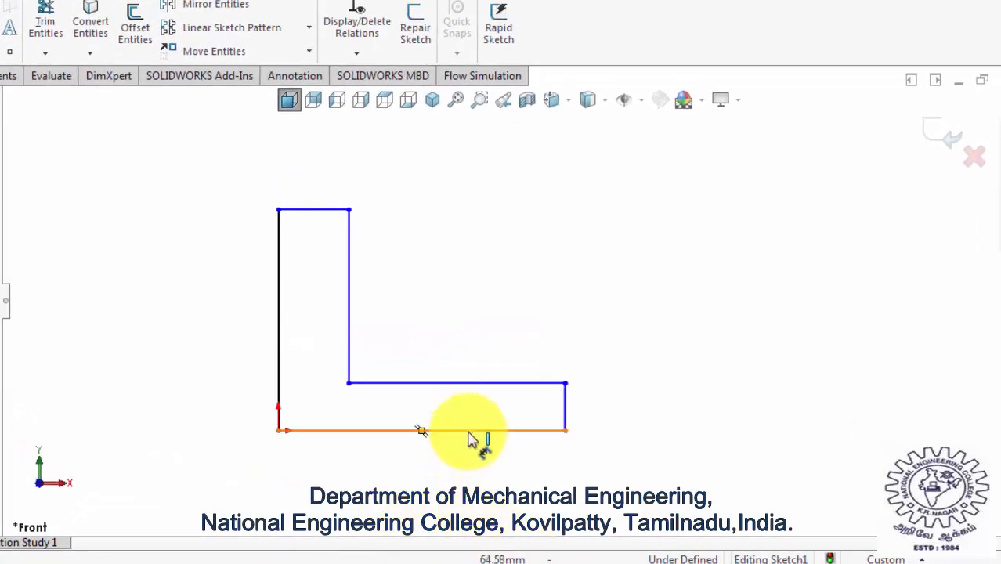
pyautogui.click(470, 431)
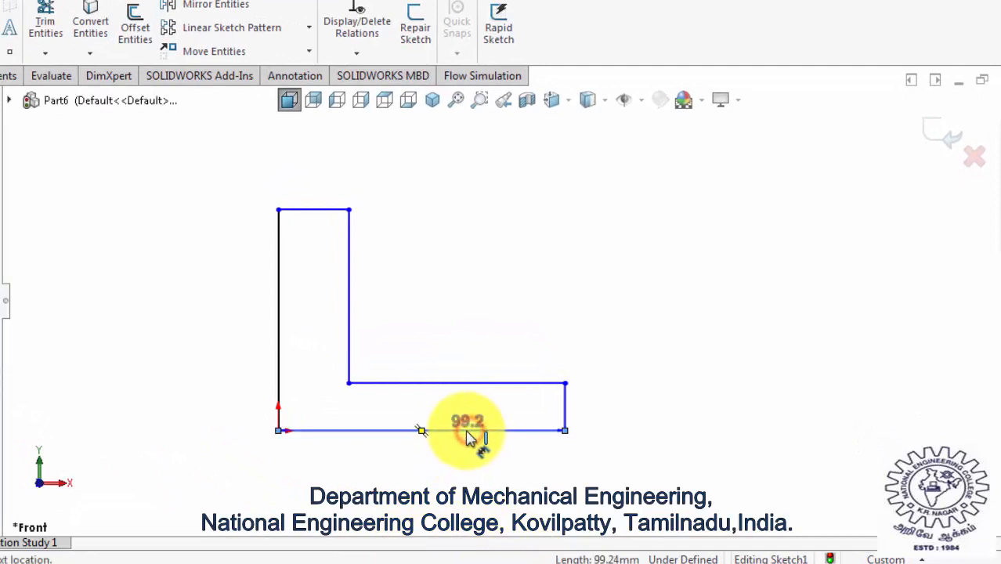
pyautogui.click(421, 492)
pyautogui.write('40')
pyautogui.press('Return')
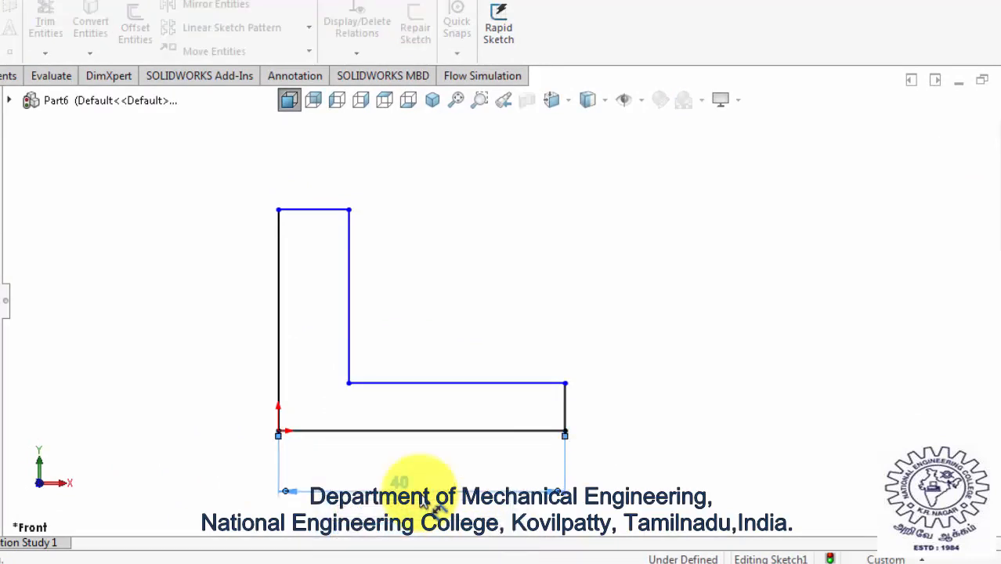
# Dimension the top edge of the profile's upright leg to 12.5 mm.
pyautogui.click(328, 212)
pyautogui.click(328, 199)
pyautogui.write('12')
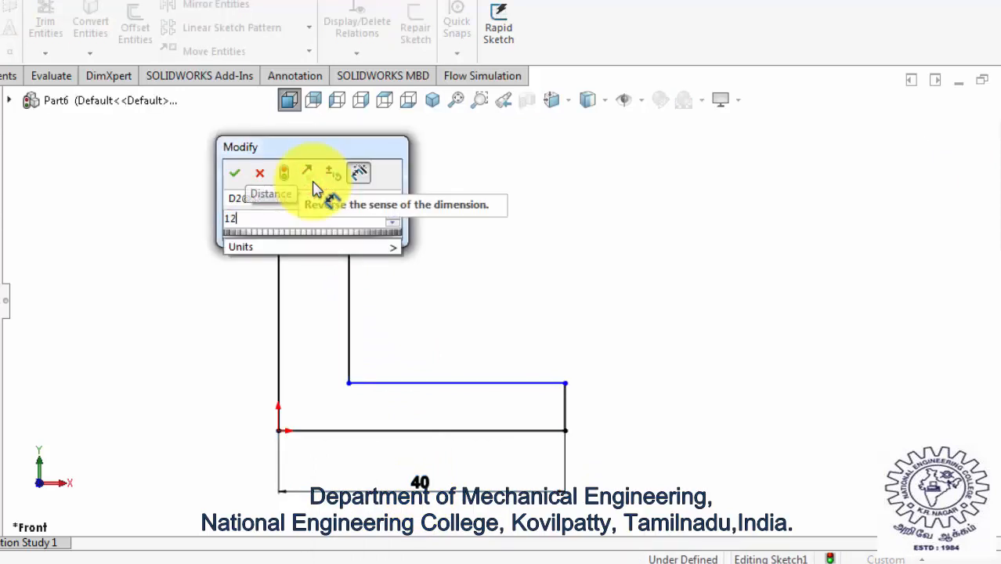
pyautogui.write('.5')
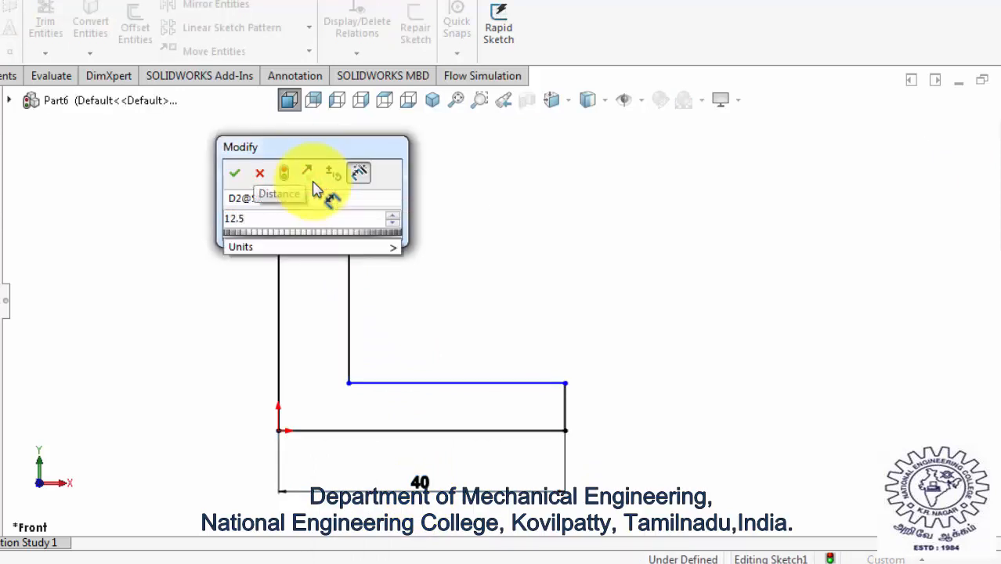
pyautogui.press('Return')
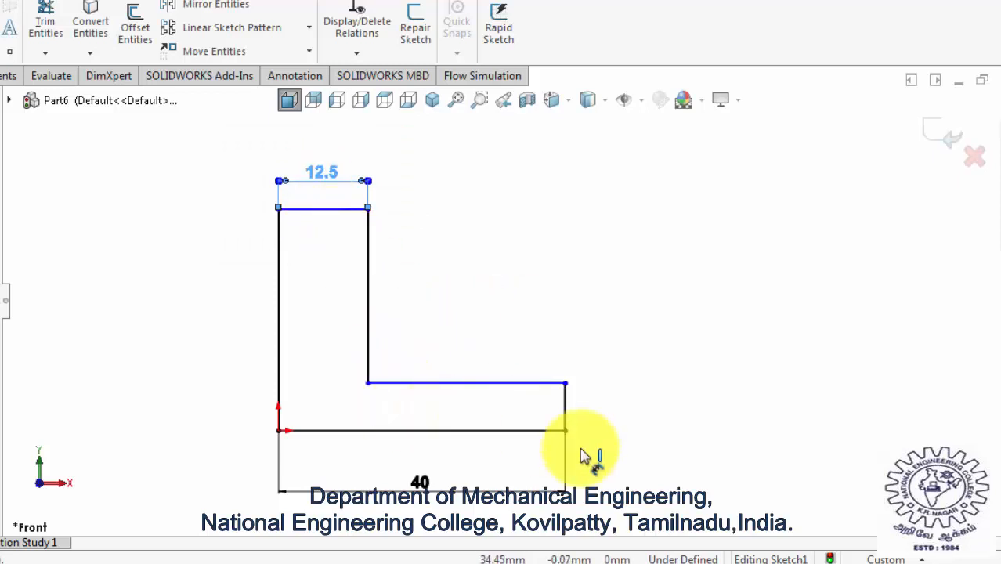
# Dimension the short vertical edge at the end of the profile's foot to 20 mm.
pyautogui.click(566, 397)
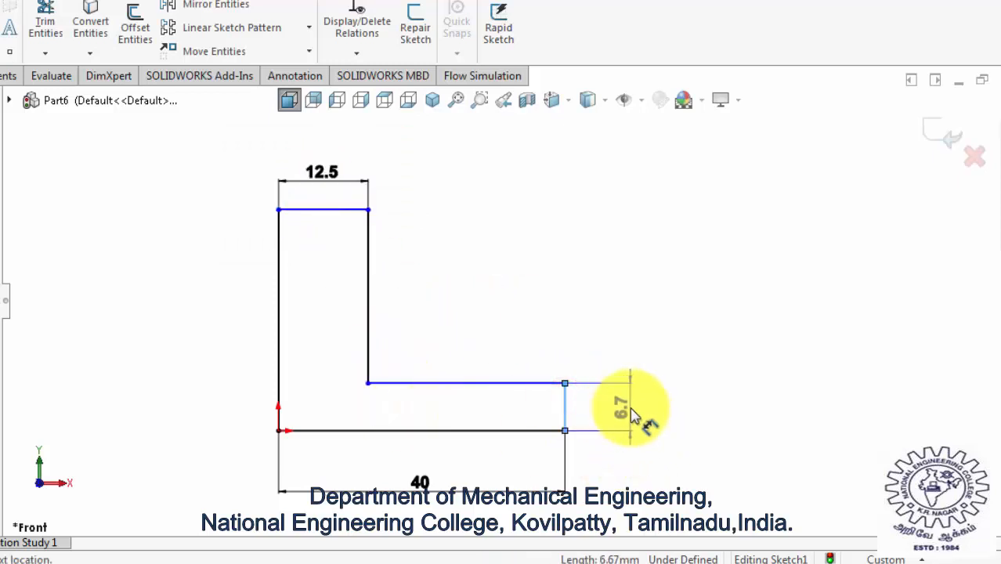
pyautogui.click(630, 407)
pyautogui.write('20')
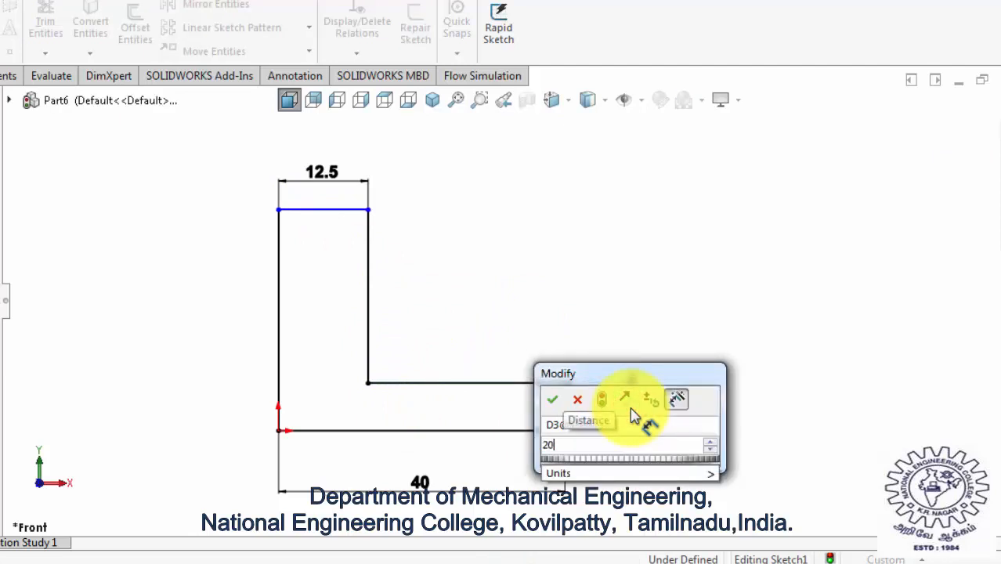
pyautogui.press('Return')
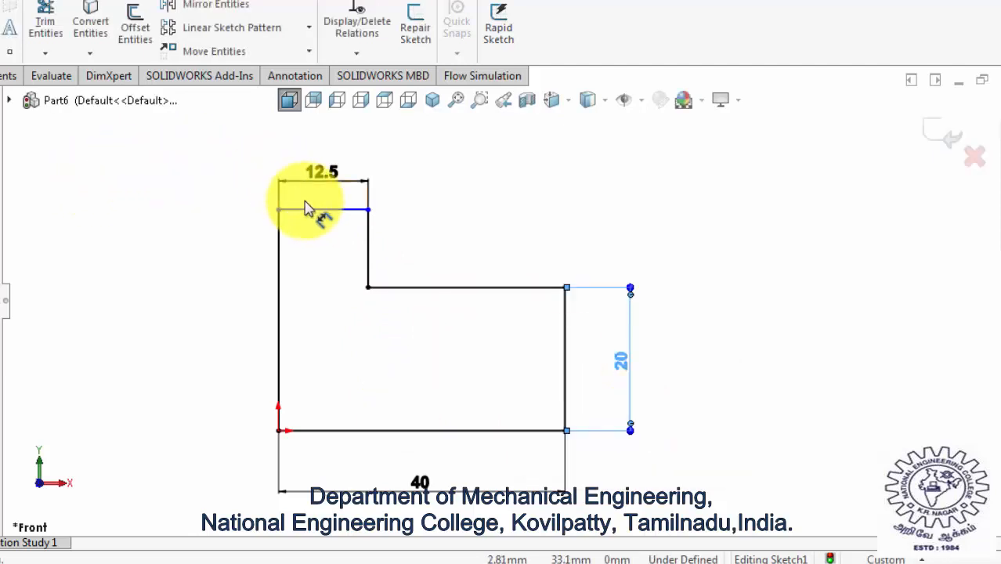
# Dimension the profile's overall height between its bottom and top edges to 75 mm.
pyautogui.click(438, 428)
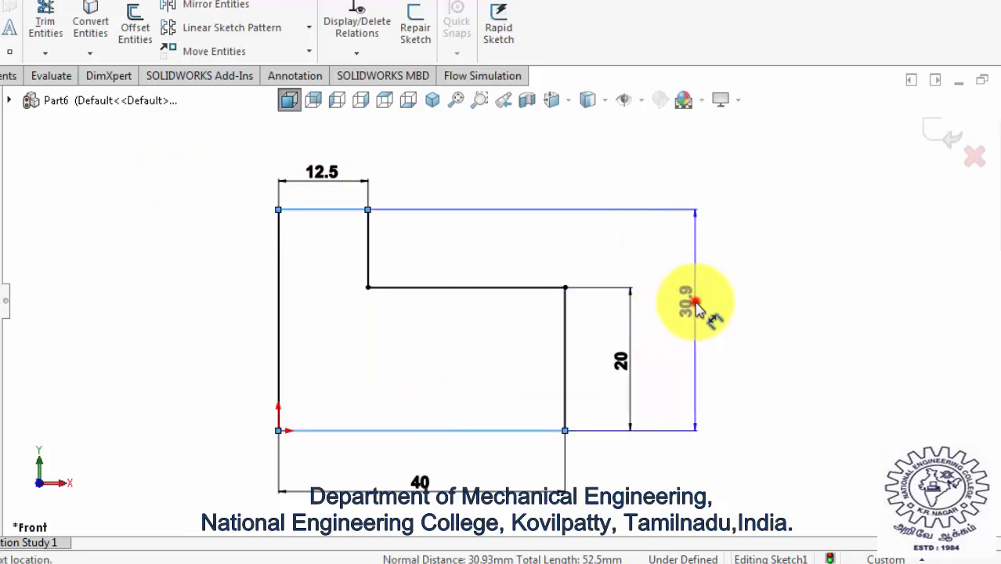
pyautogui.click(697, 307)
pyautogui.write('7')
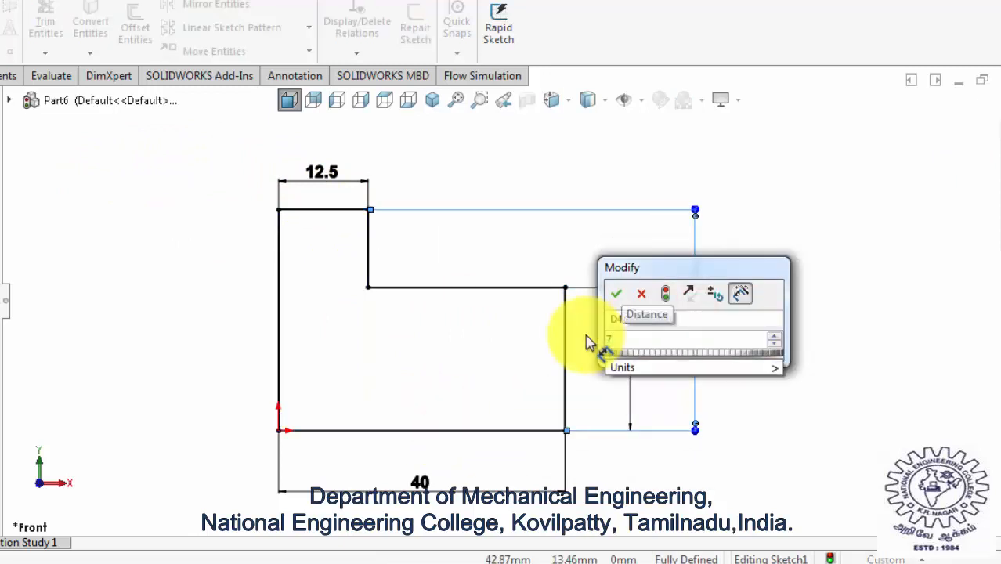
pyautogui.write('5')
pyautogui.press('Return')
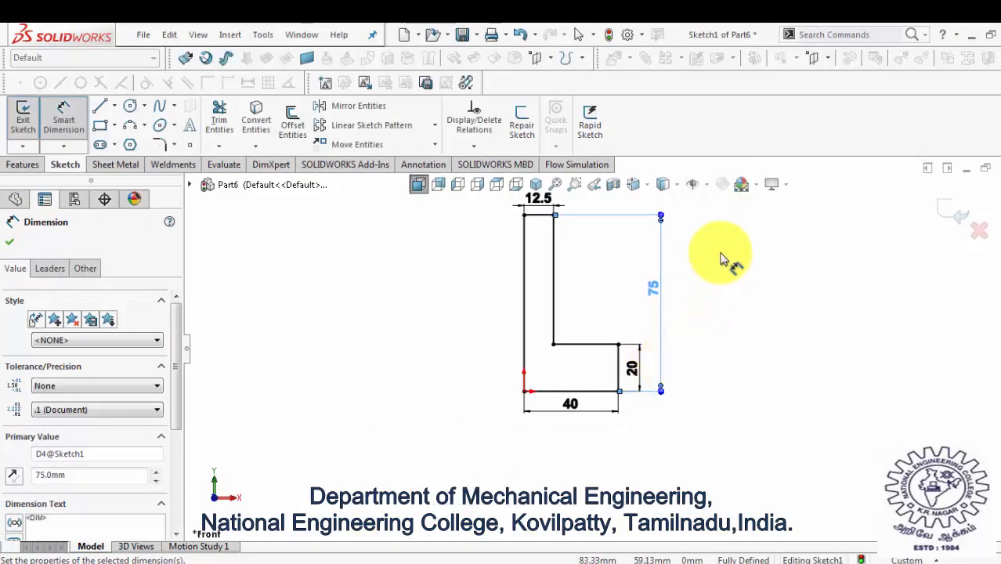
pyautogui.click(704, 330)
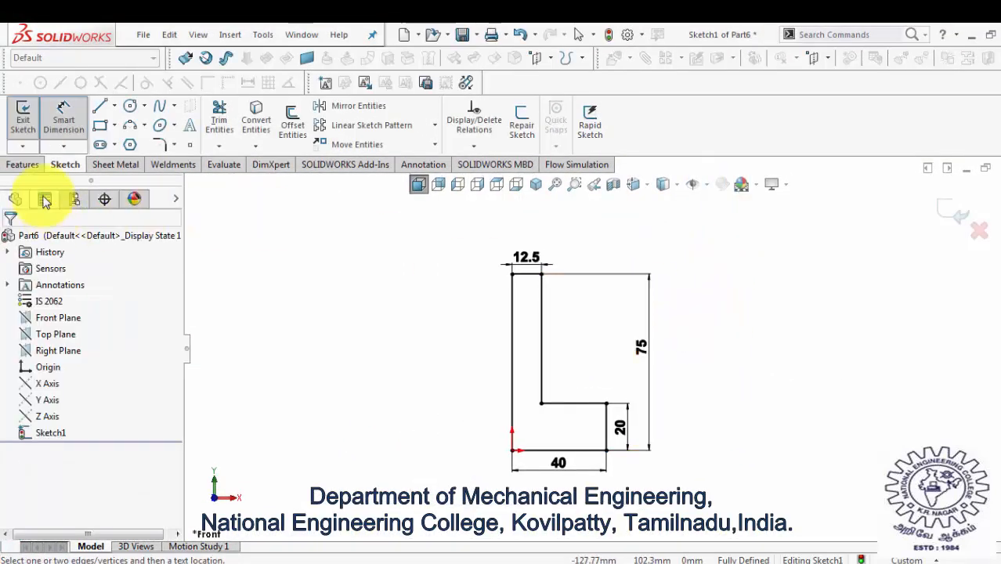
# Extrude the L profile 60 mm with the Mid Plane end condition, and display the part in isometric view as shaded with edges.
pyautogui.click(23, 164)
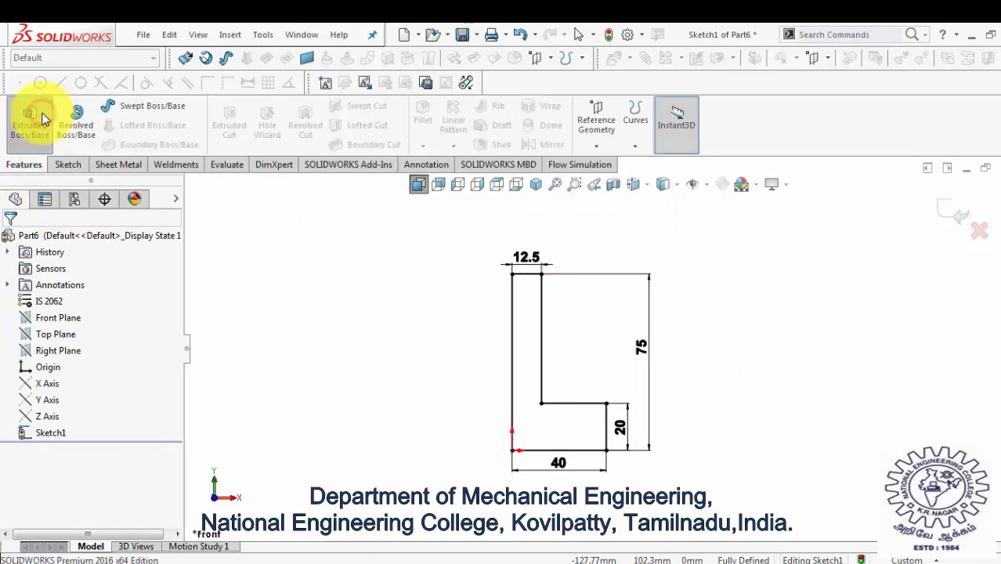
pyautogui.click(31, 121)
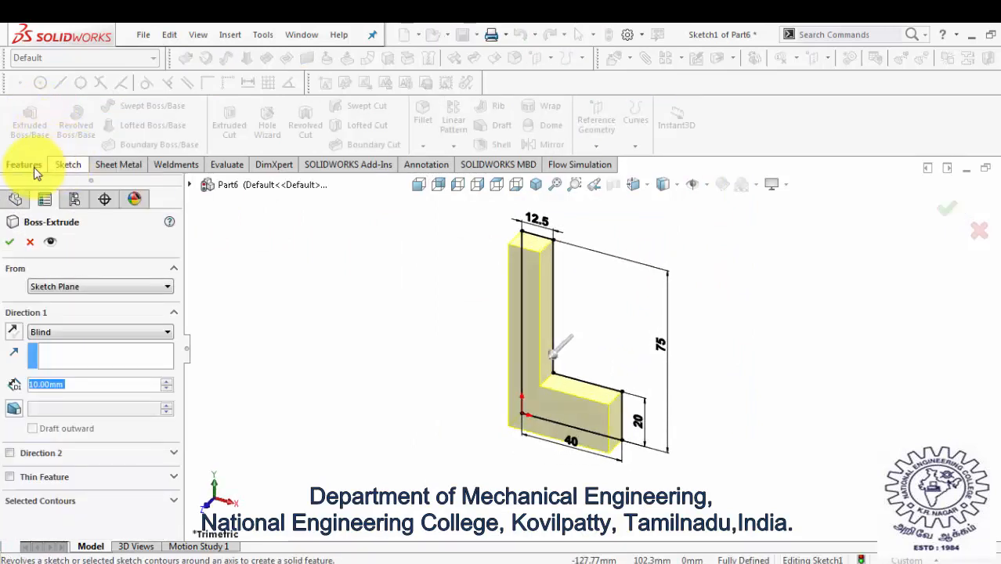
pyautogui.click(46, 331)
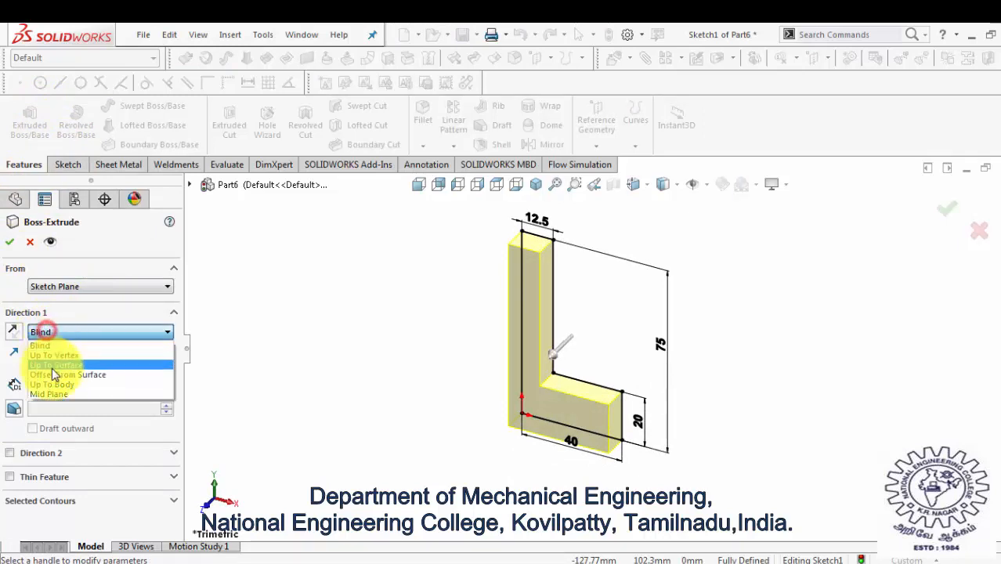
pyautogui.click(48, 393)
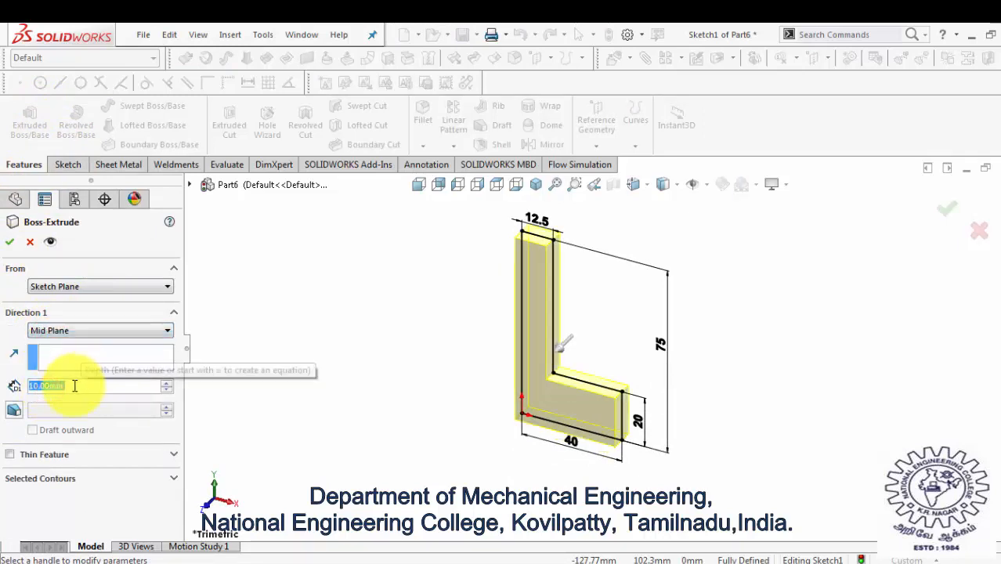
pyautogui.write('60')
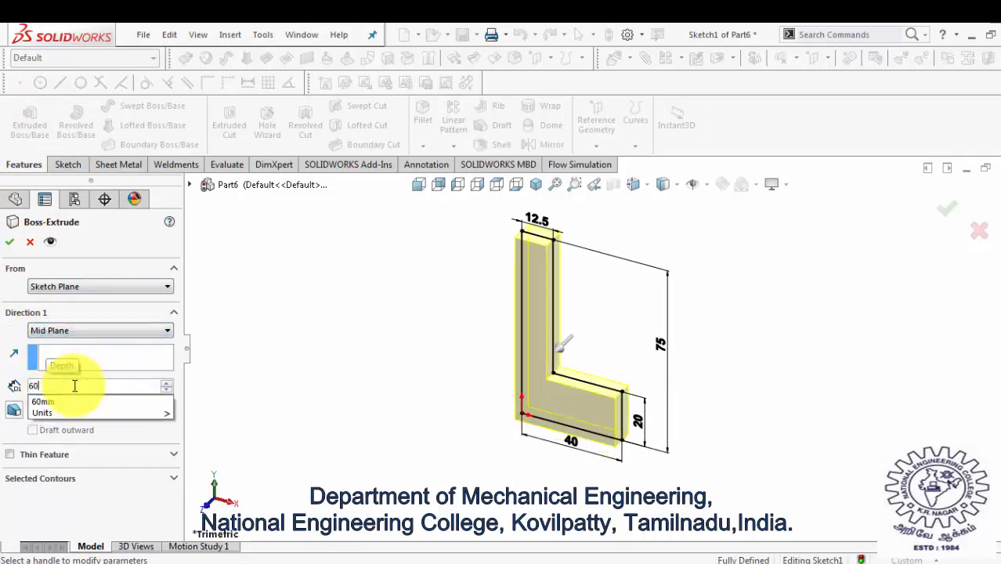
pyautogui.click(11, 244)
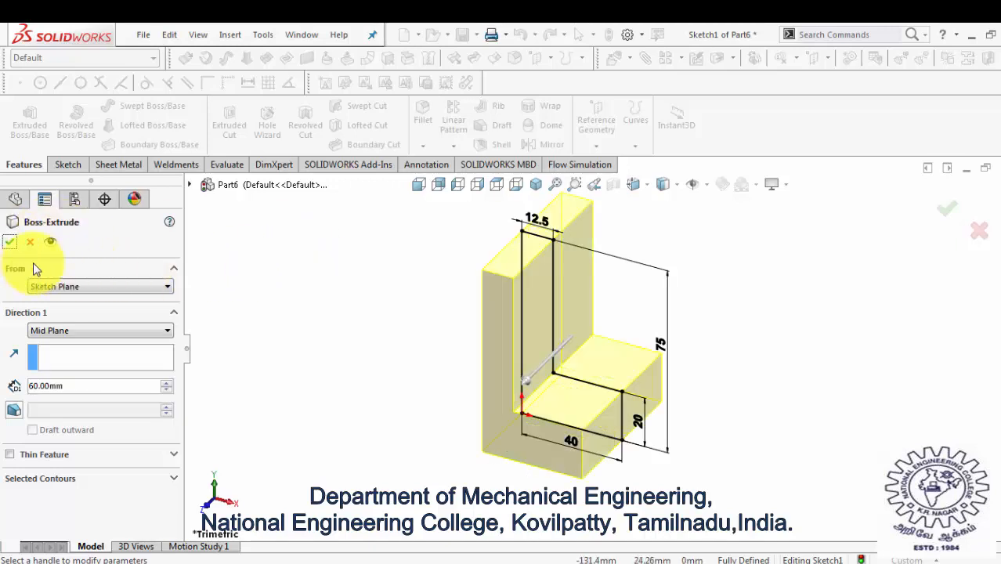
pyautogui.click(11, 243)
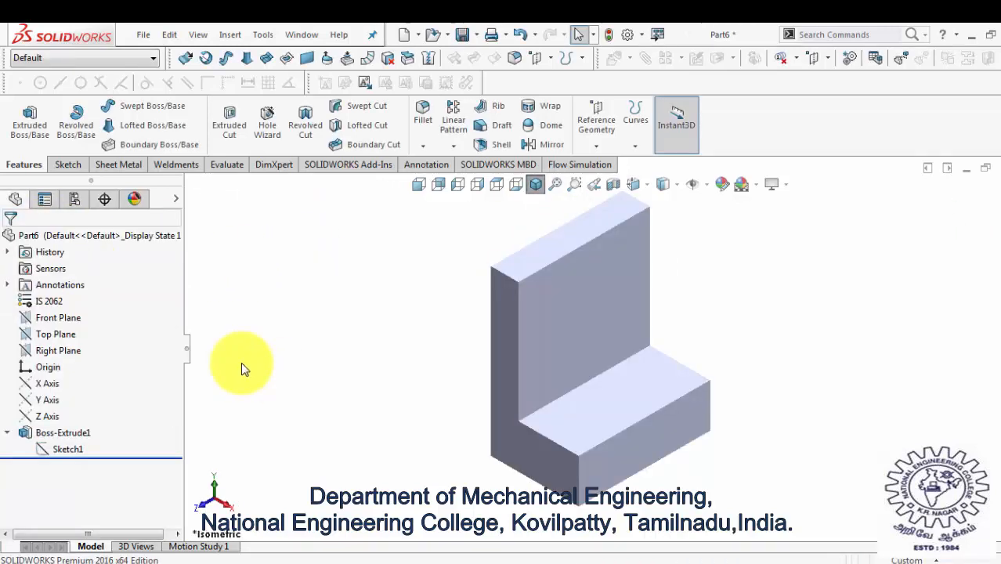
pyautogui.hotkey('ctrl', '7')
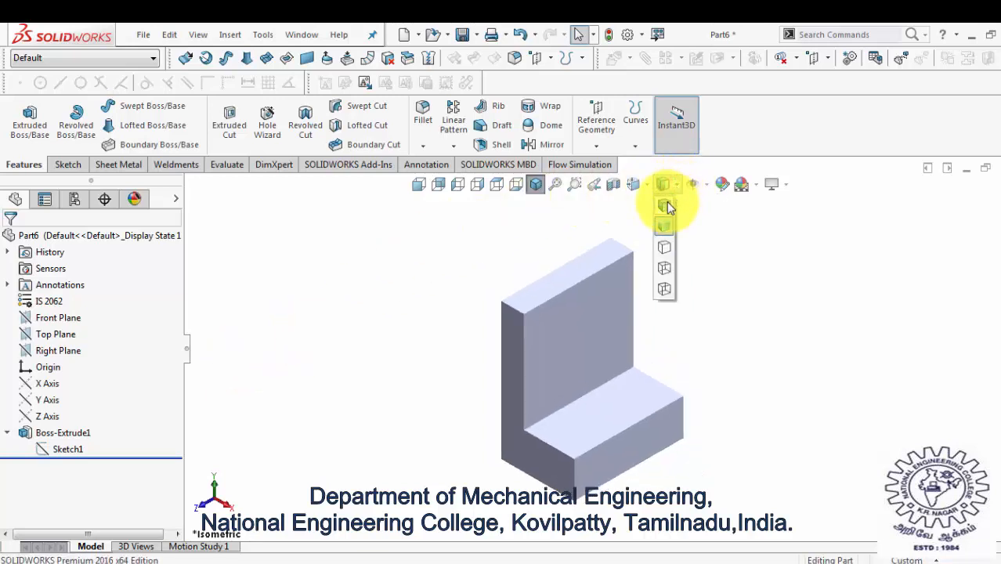
pyautogui.click(666, 206)
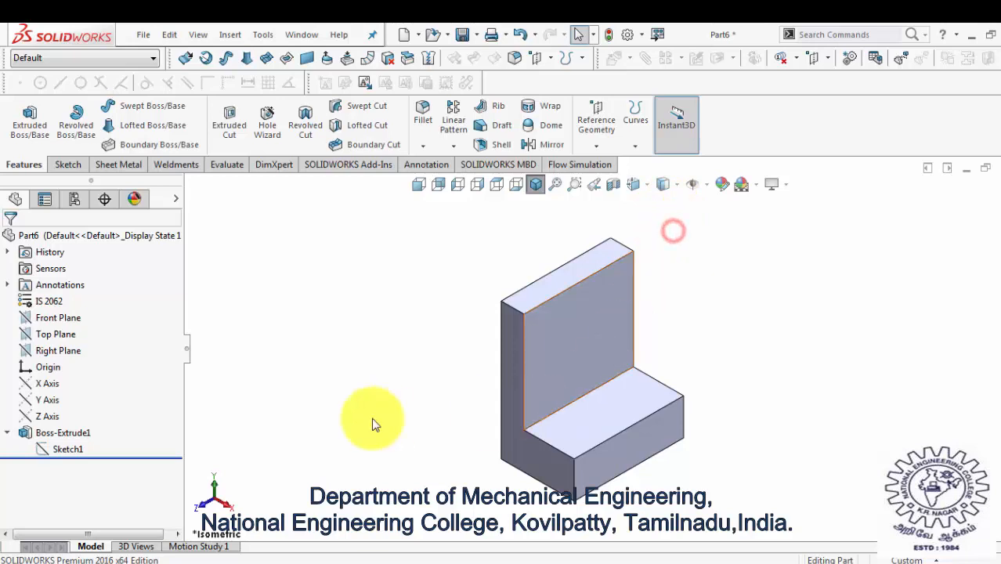
# Sketch a circle about 12 mm in diameter on the Top Plane, over the foot and level with the origin.
pyautogui.click(62, 335)
pyautogui.click(72, 314)
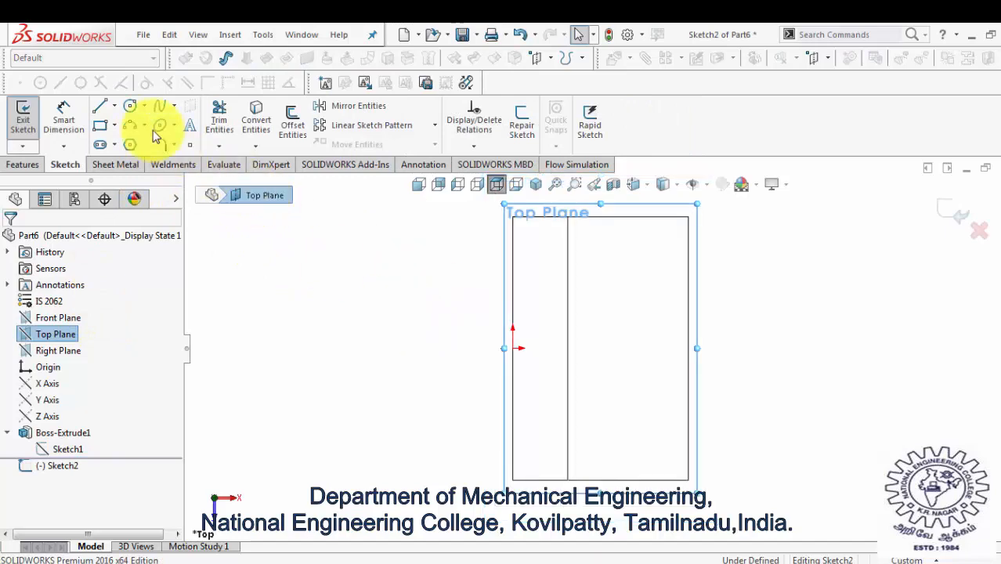
pyautogui.click(137, 108)
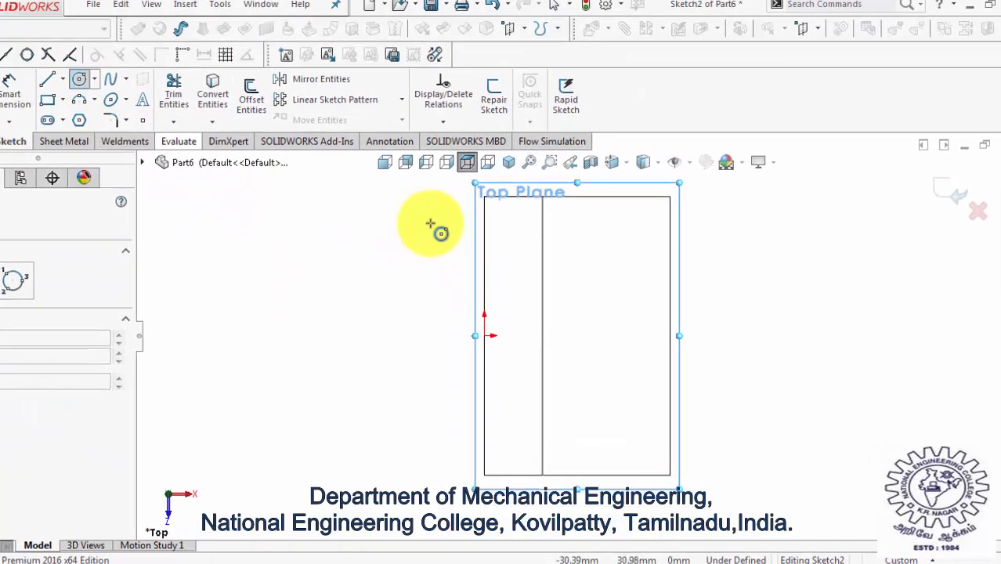
pyautogui.click(554, 303)
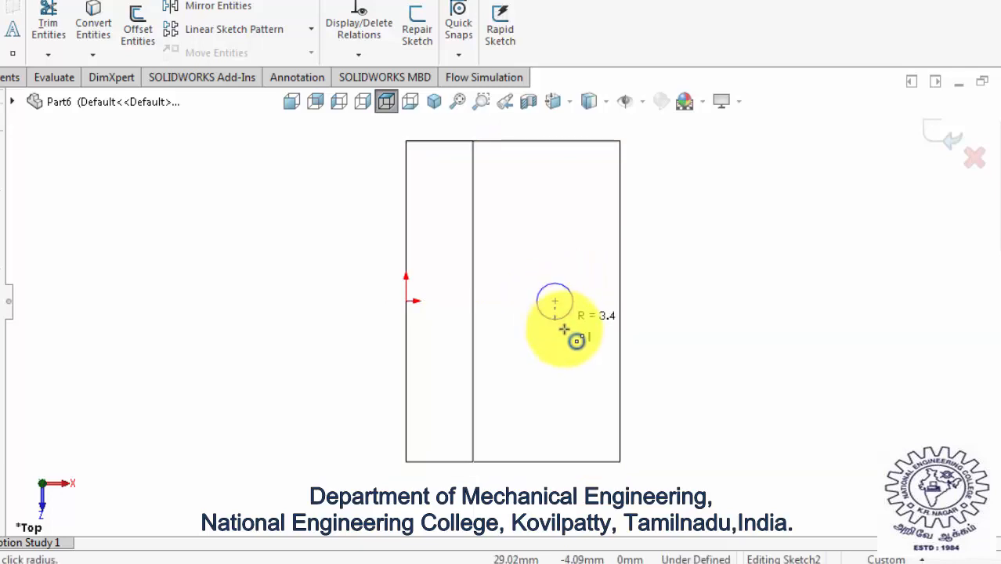
pyautogui.click(565, 333)
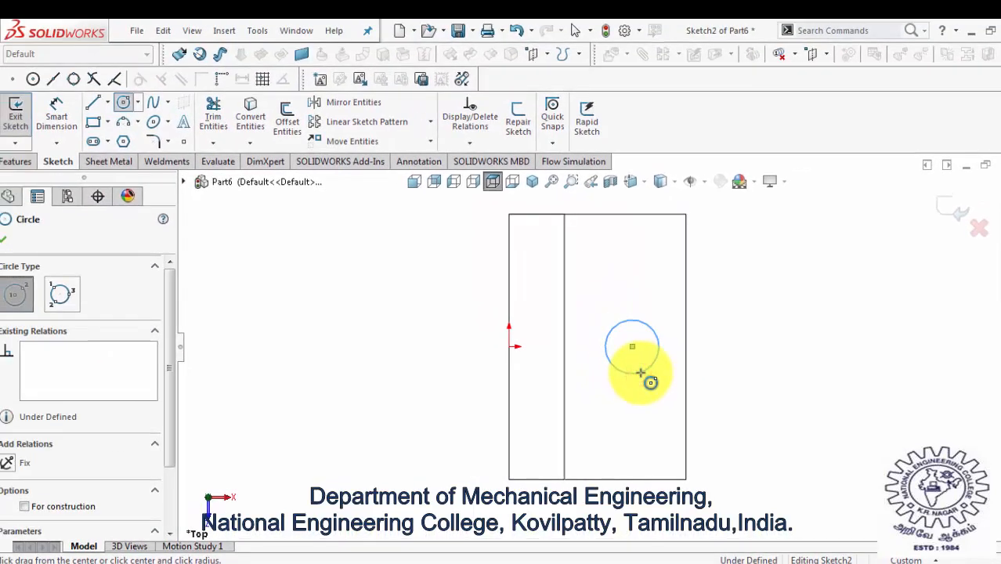
pyautogui.press('Escape')
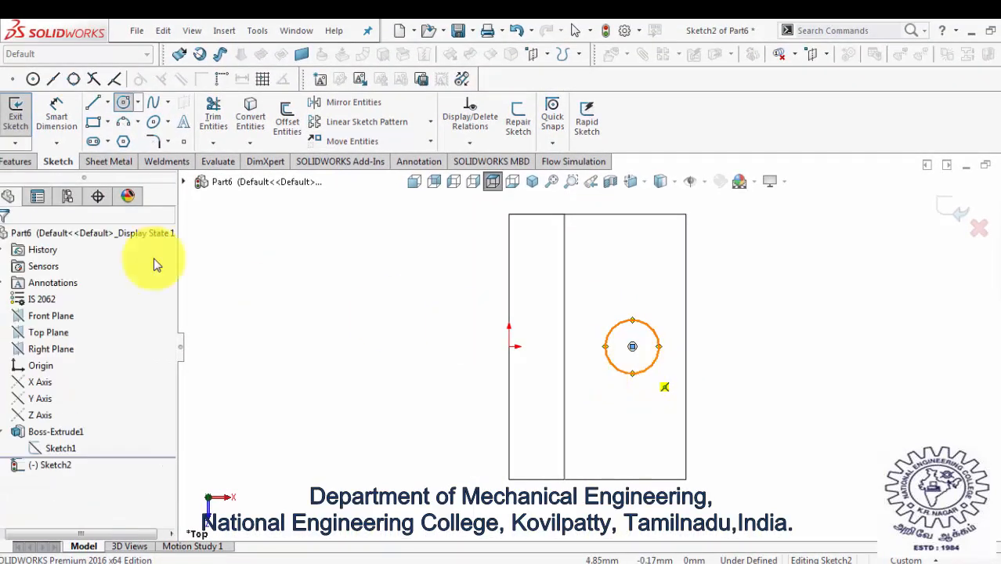
# Dimension the circle's diameter to 10 mm.
pyautogui.click(56, 114)
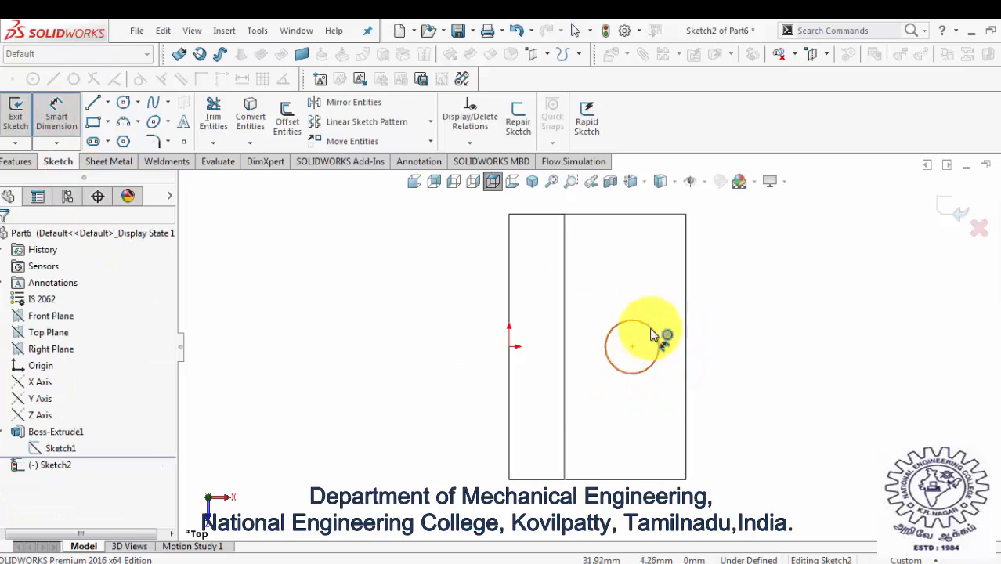
pyautogui.click(650, 335)
pyautogui.click(763, 259)
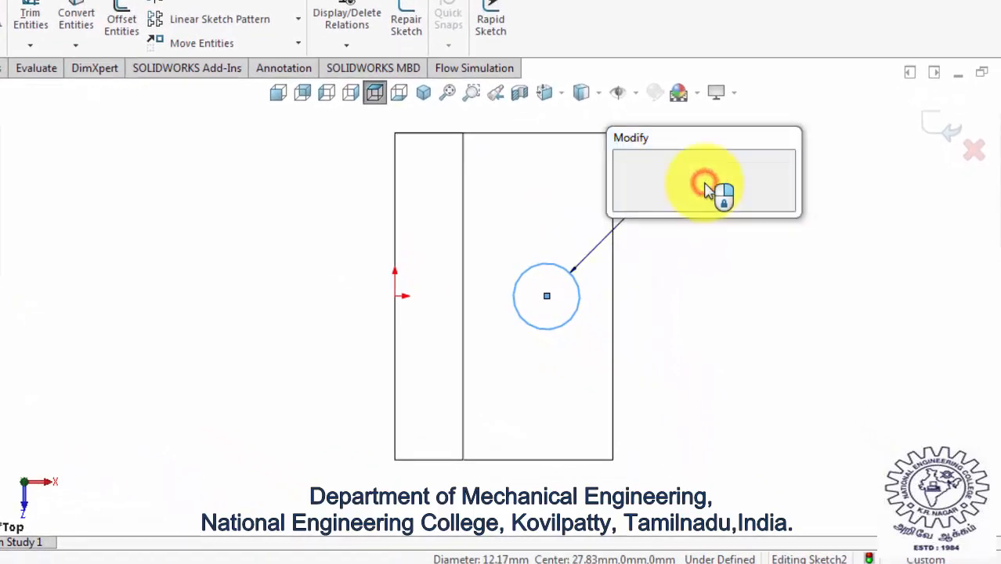
pyautogui.write('10')
pyautogui.press('Return')
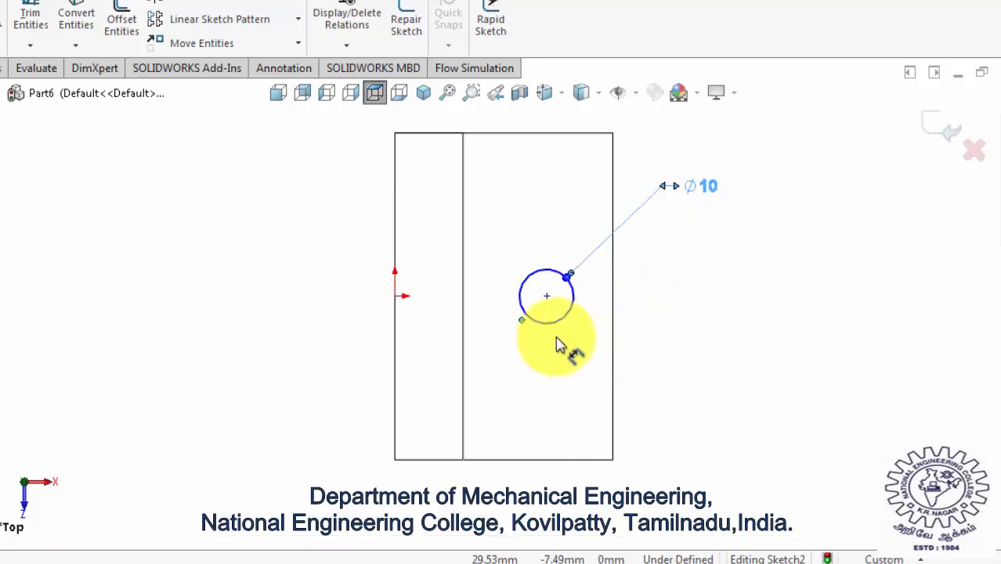
# Dimension the distance from the circle's center to the foot's outer long edge to 15 mm.
pyautogui.click(547, 296)
pyautogui.click(612, 315)
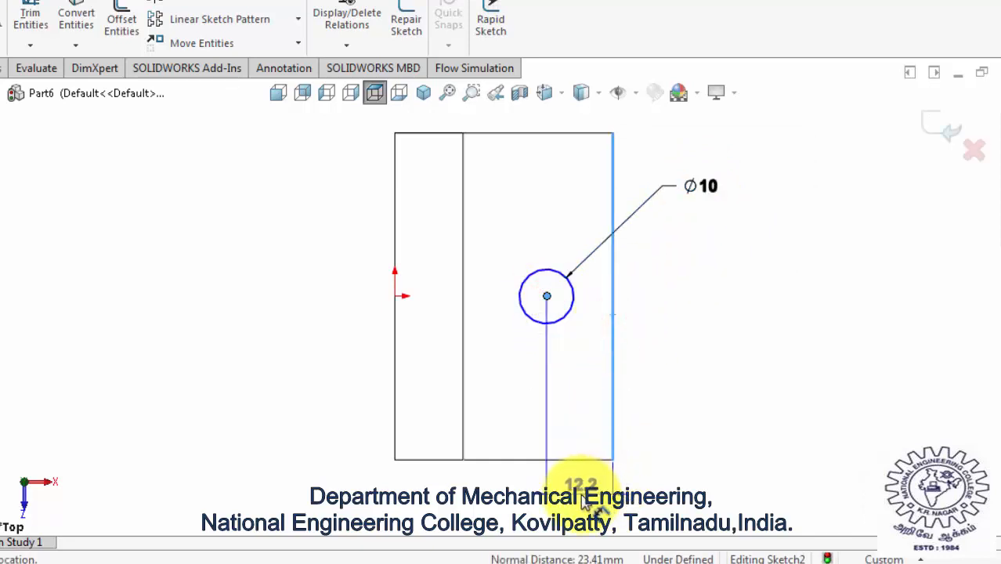
pyautogui.click(581, 490)
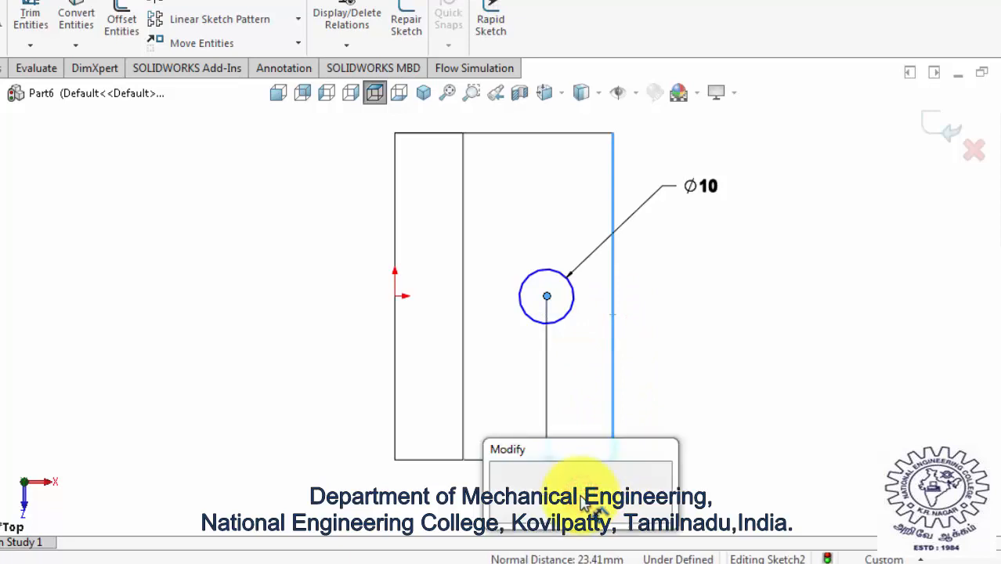
pyautogui.press('Return')
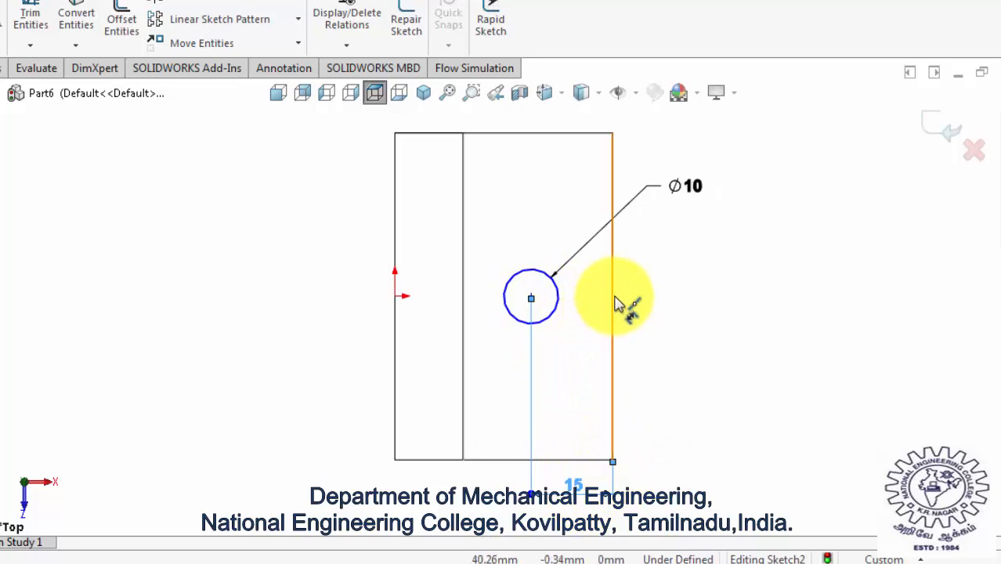
# Dimension the distance from the circle's center to the foot's upper short edge to 30 mm.
pyautogui.click(538, 135)
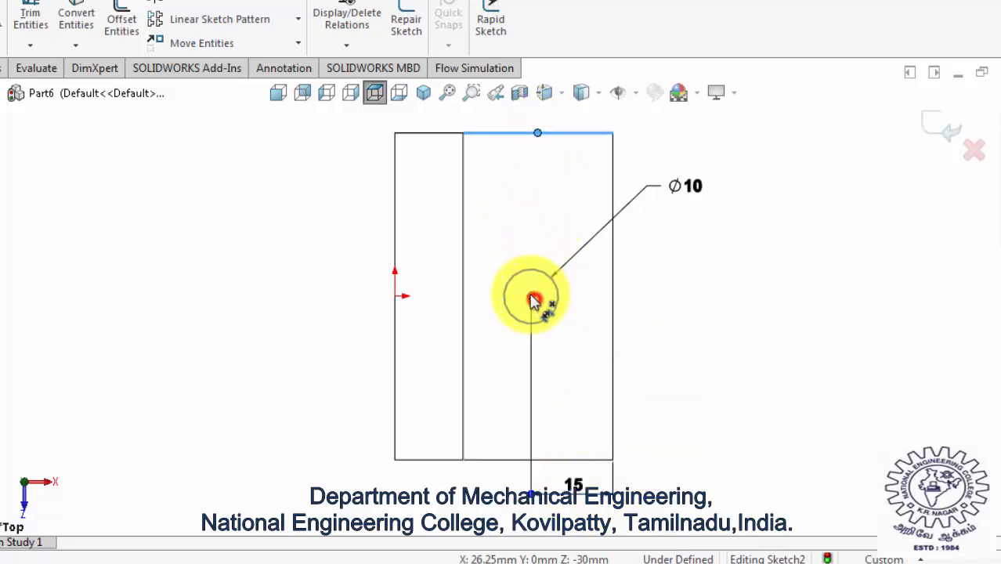
pyautogui.click(532, 298)
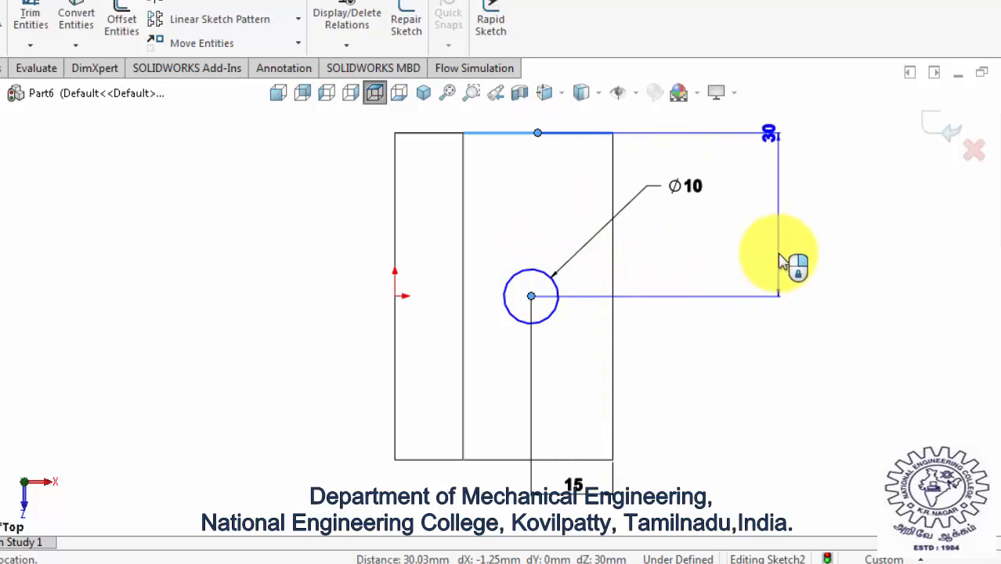
pyautogui.click(779, 257)
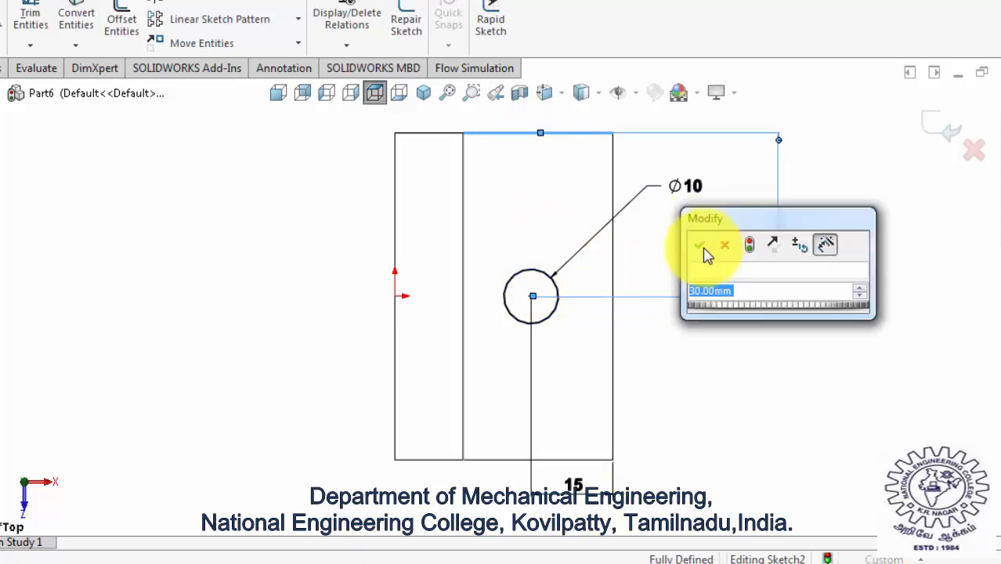
pyautogui.click(704, 249)
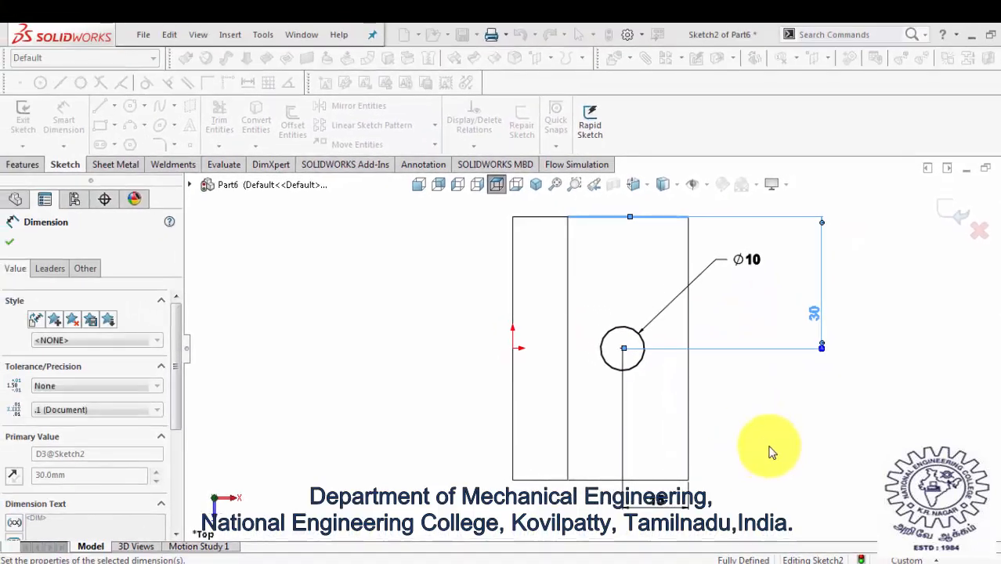
pyautogui.click(770, 451)
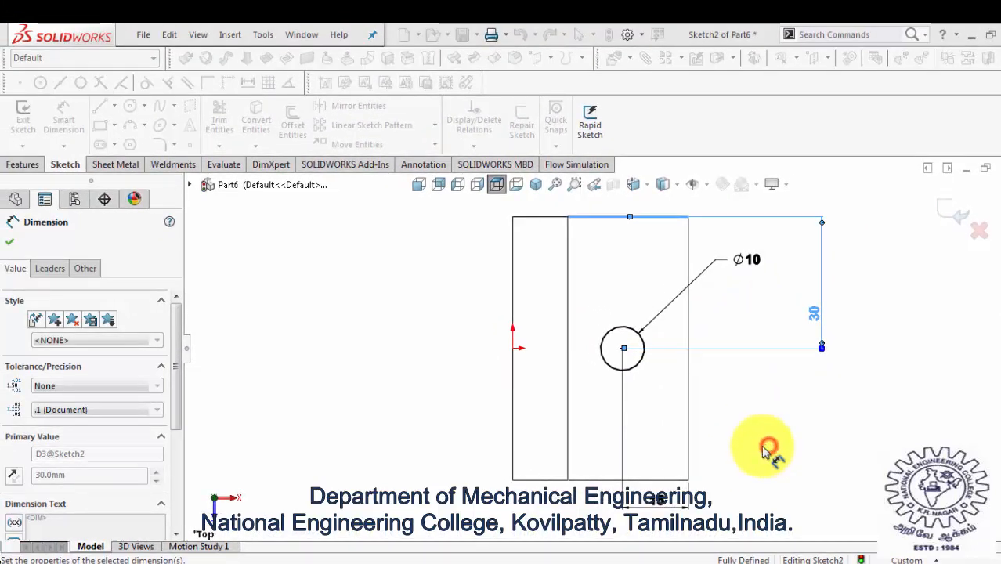
# Cut-extrude the circle with a Blind depth of 60 mm in the reversed direction, upward through the foot.
pyautogui.click(25, 164)
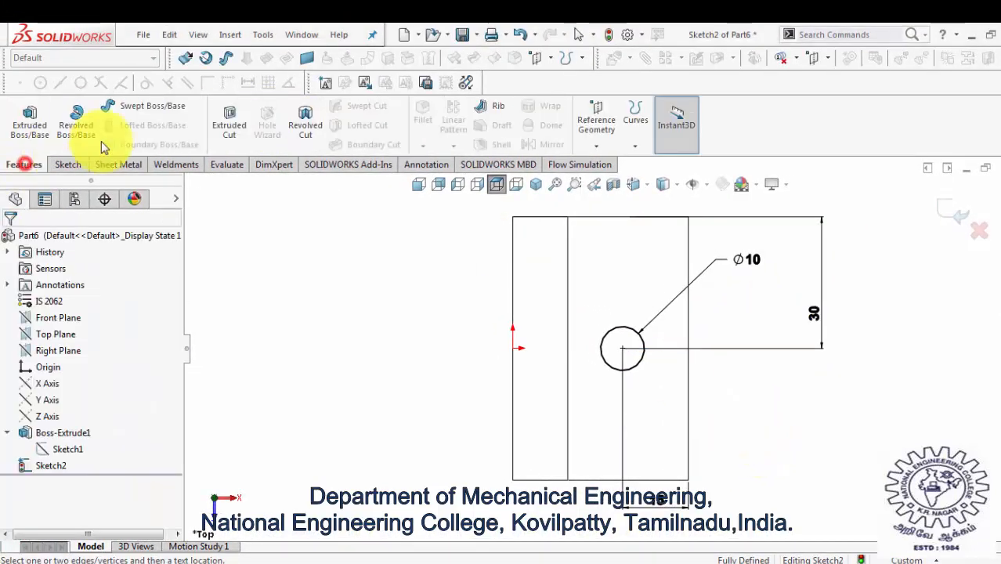
pyautogui.click(228, 119)
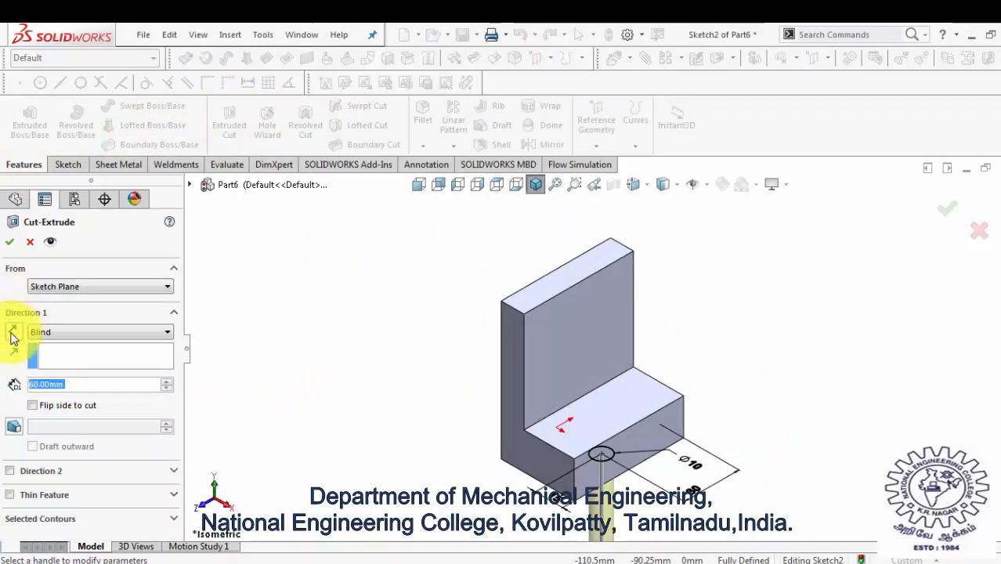
pyautogui.click(12, 333)
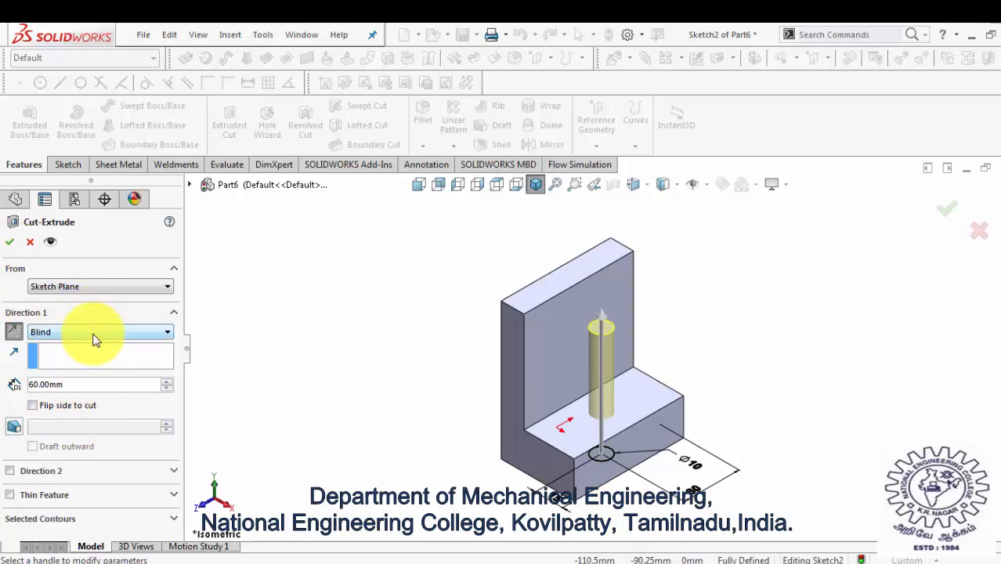
pyautogui.click(9, 242)
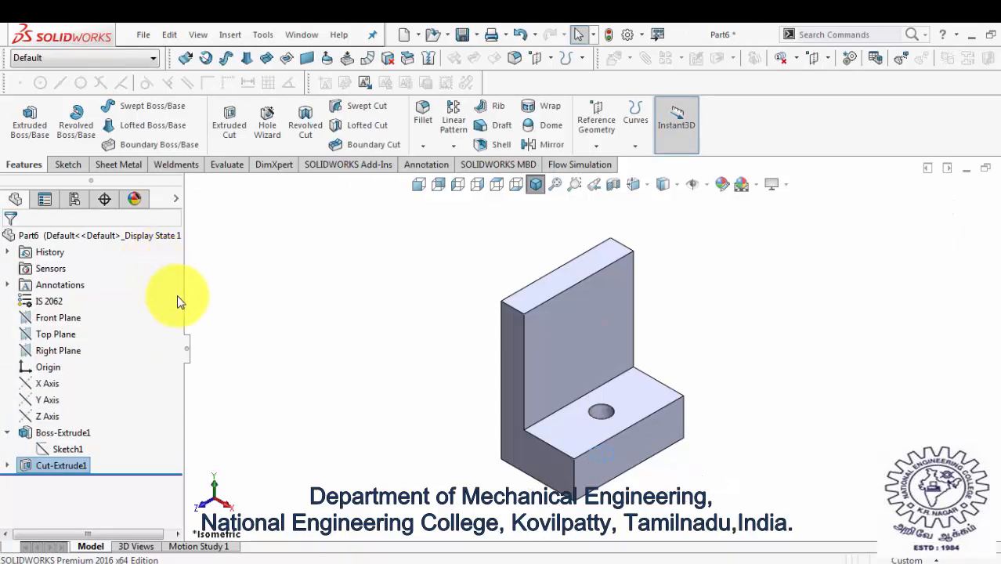
pyautogui.click(750, 316)
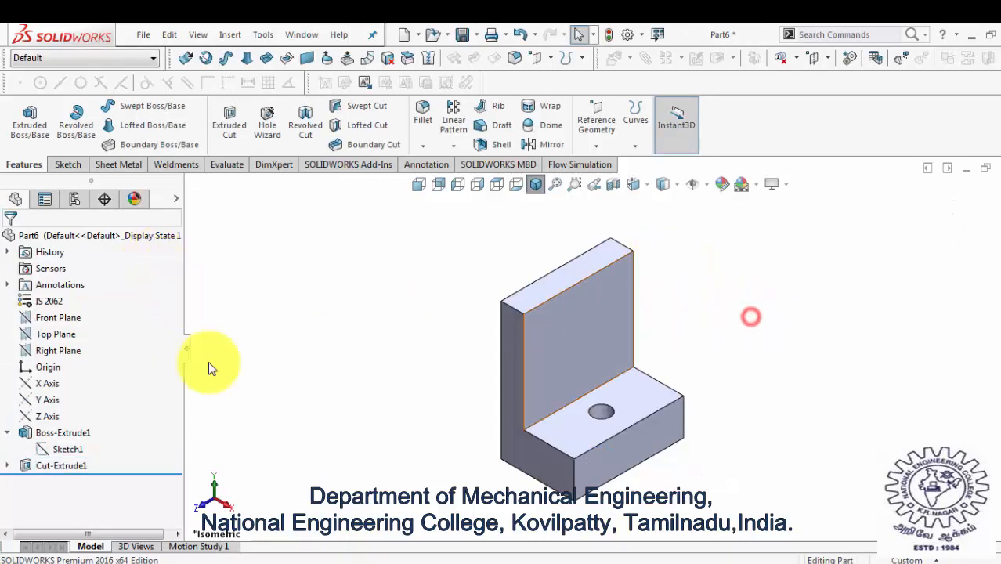
# Sketch three sides of a rectangle about 28 mm wide and 10 mm high on the Right Plane, rising from the part's bottom edge.
pyautogui.click(49, 352)
pyautogui.click(61, 330)
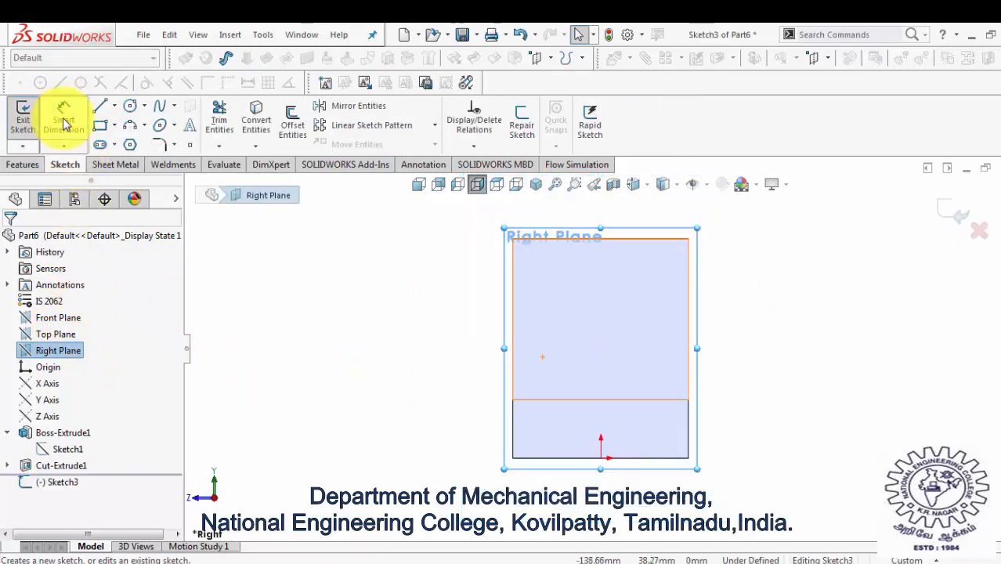
pyautogui.click(101, 106)
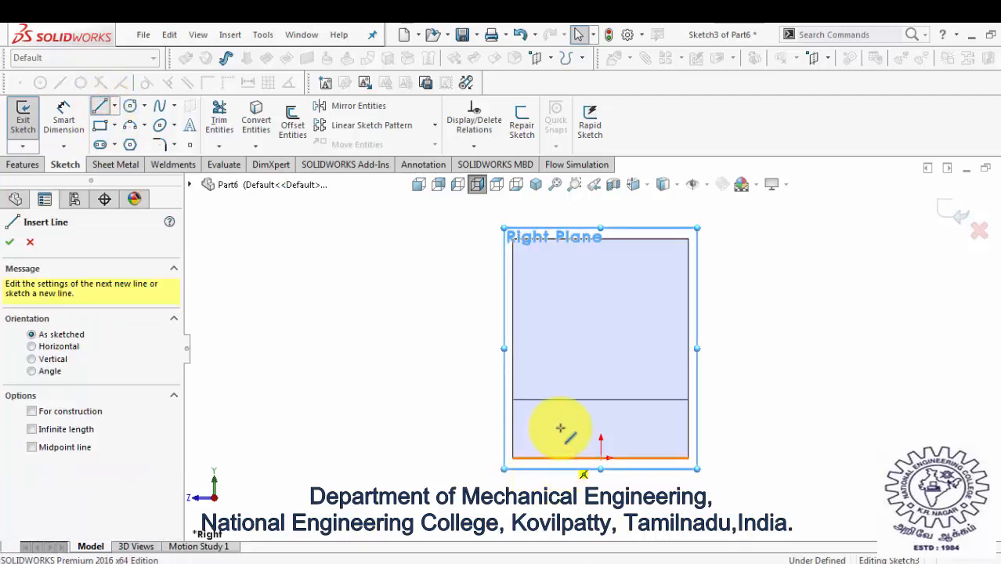
pyautogui.click(560, 429)
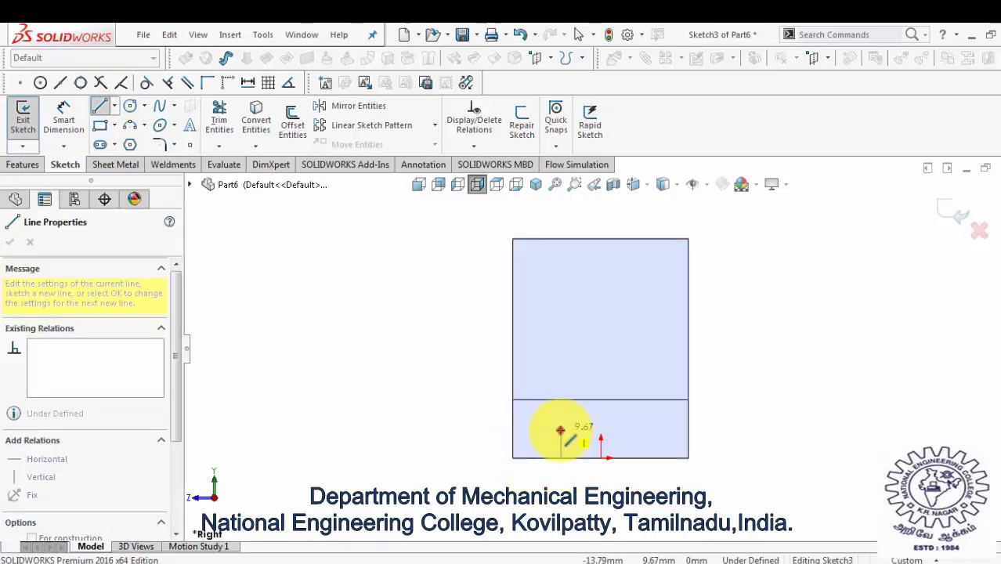
pyautogui.click(560, 429)
pyautogui.click(643, 428)
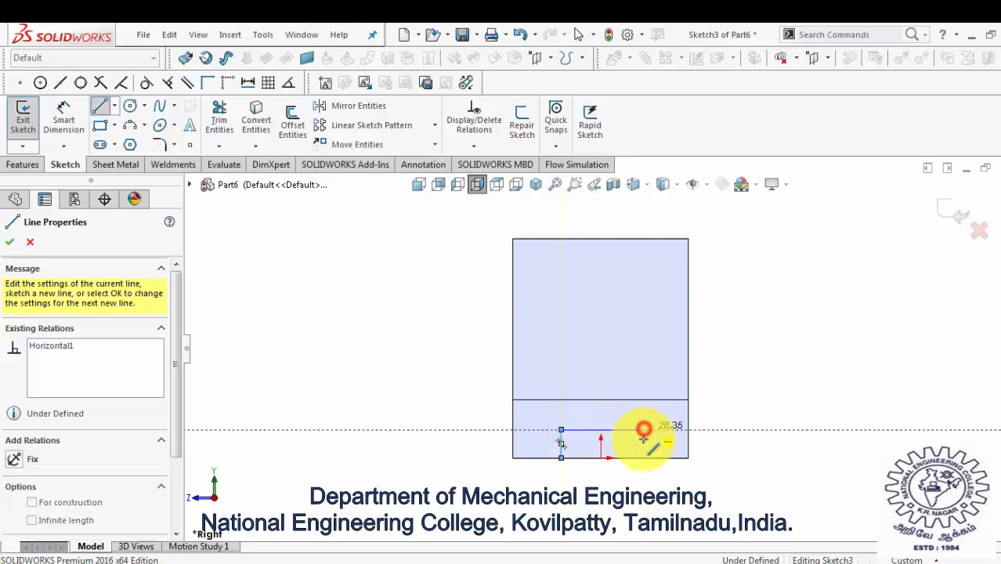
pyautogui.click(644, 459)
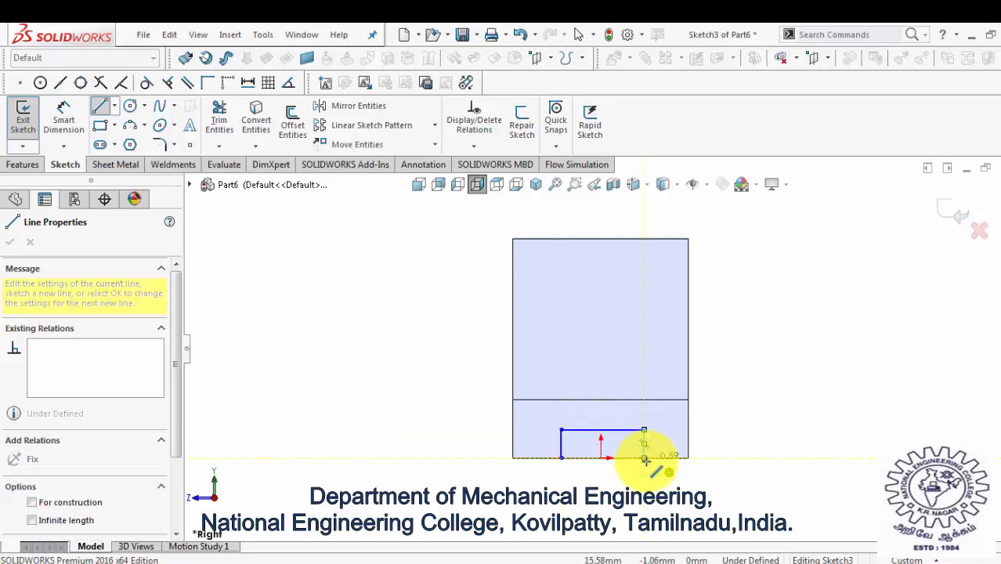
pyautogui.press('Escape')
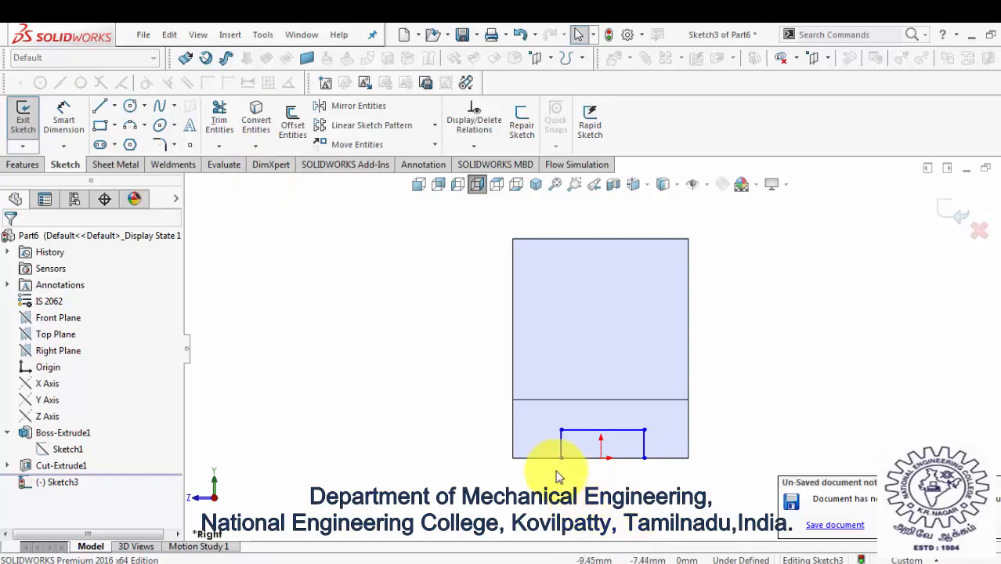
# Convert the part's bottom edge into the sketch and trim its ends outside the rectangle to close the profile.
pyautogui.click(538, 458)
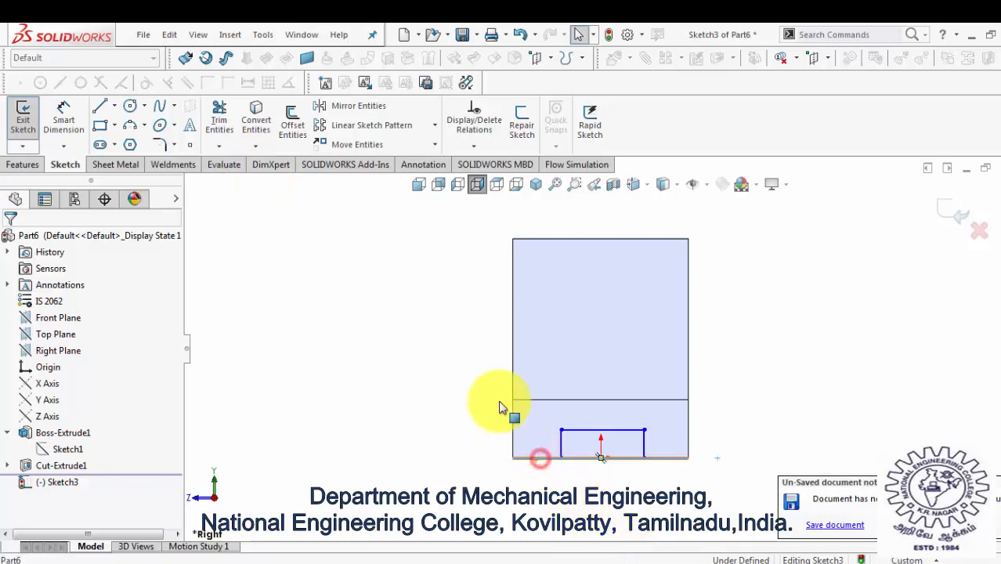
pyautogui.click(253, 118)
pyautogui.click(220, 118)
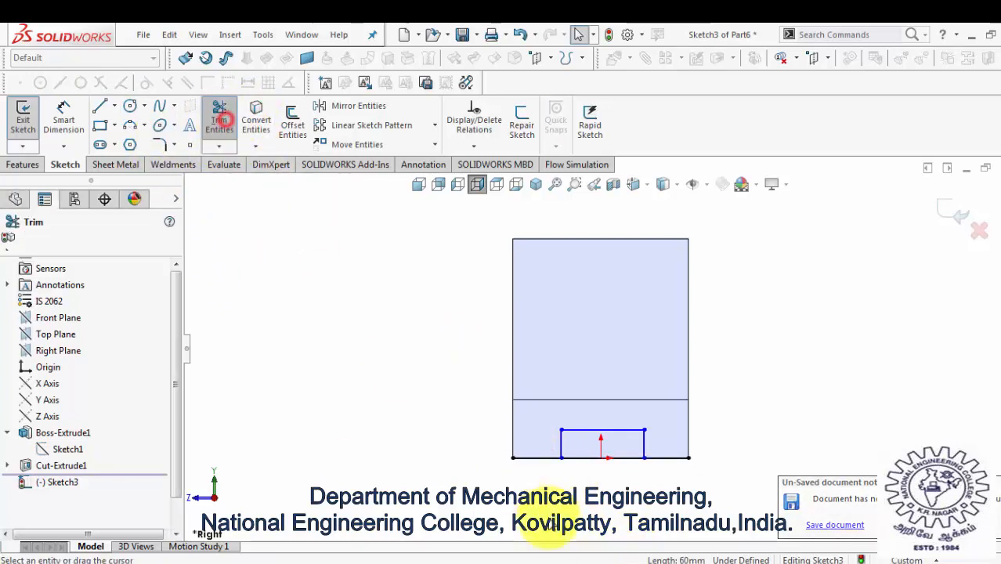
pyautogui.moveTo(552, 492); pyautogui.dragTo(720, 447)
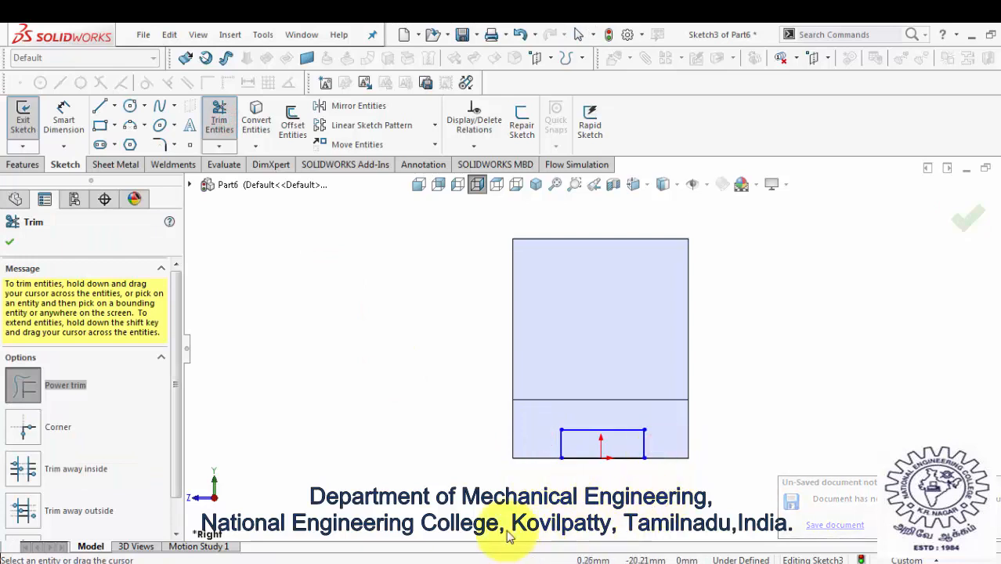
# Dimension the rectangle's height between its bottom and top lines to 10 mm.
pyautogui.click(61, 110)
pyautogui.scroll(-4, 611, 443)
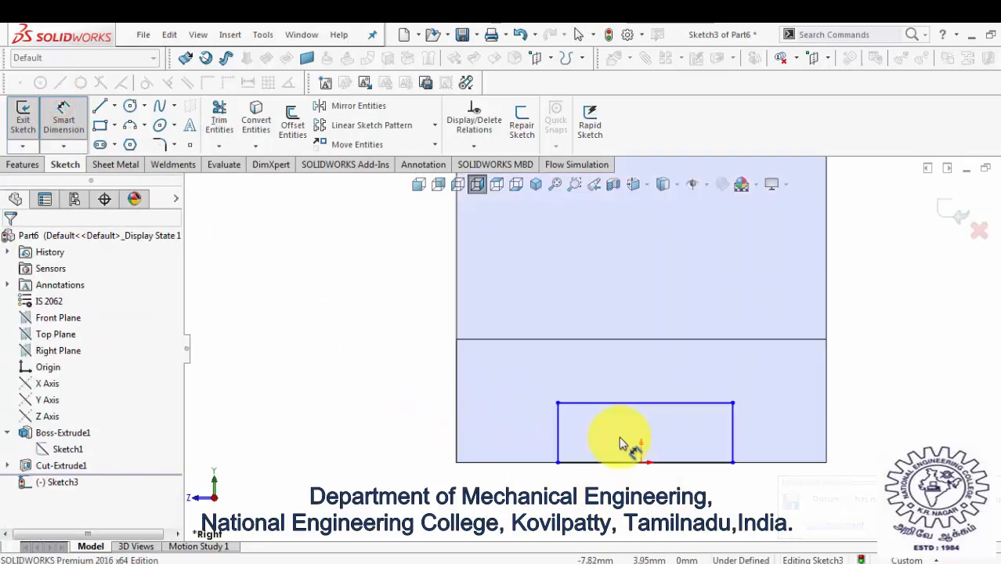
pyautogui.click(692, 460)
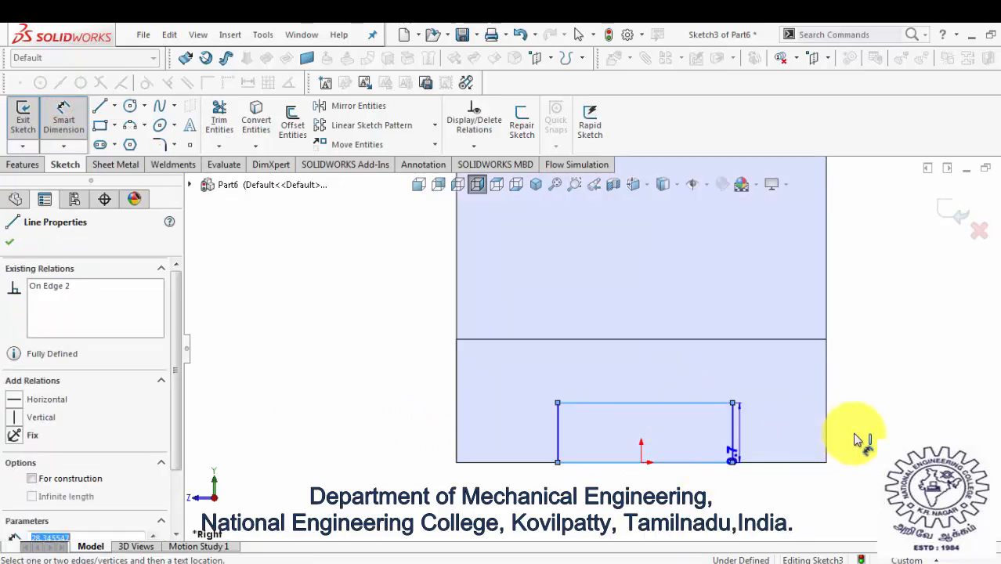
pyautogui.click(897, 431)
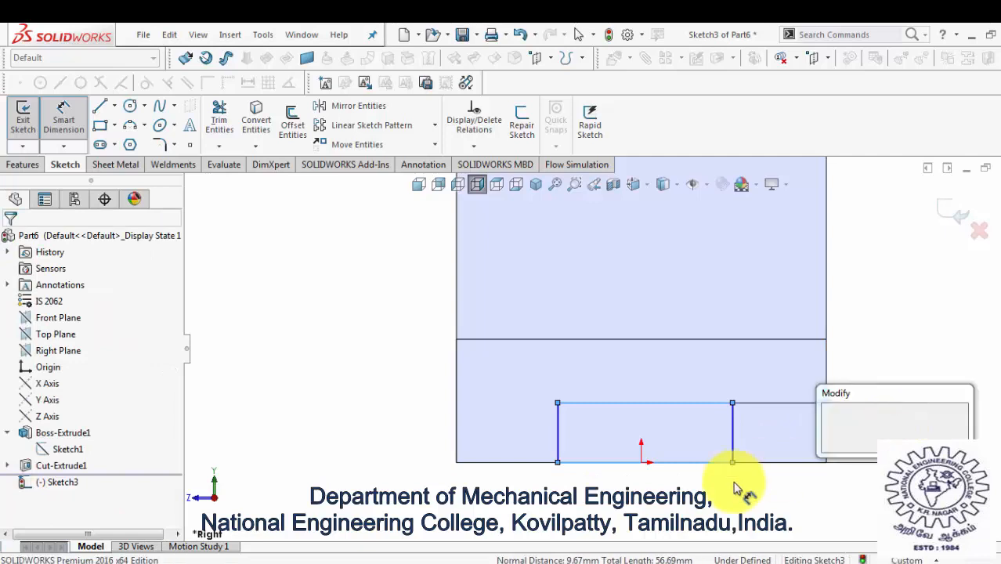
pyautogui.press('Return')
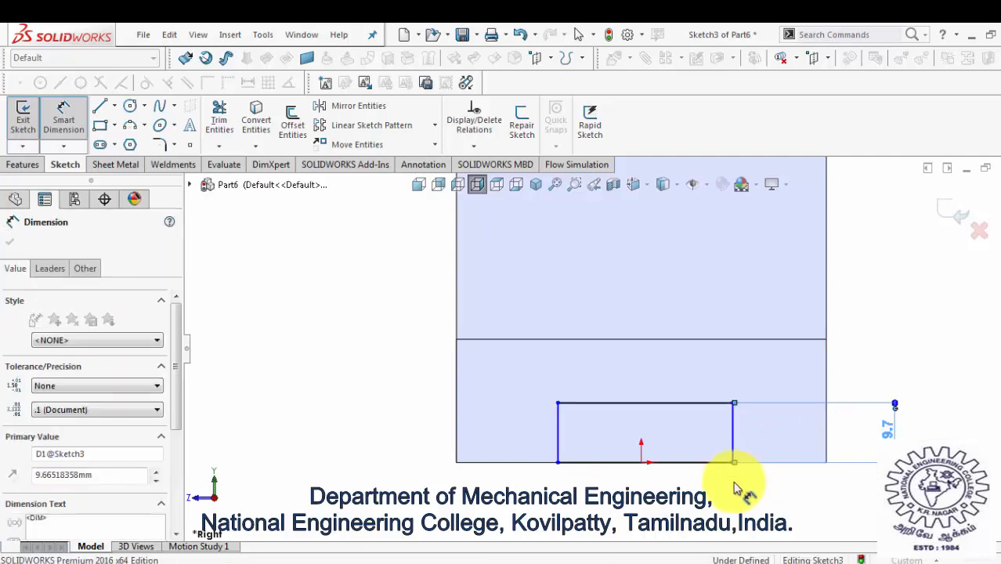
# Dimension the rectangle 10 mm from the part's nearest vertical edge and set its bottom line's width to 40 mm.
pyautogui.click(455, 426)
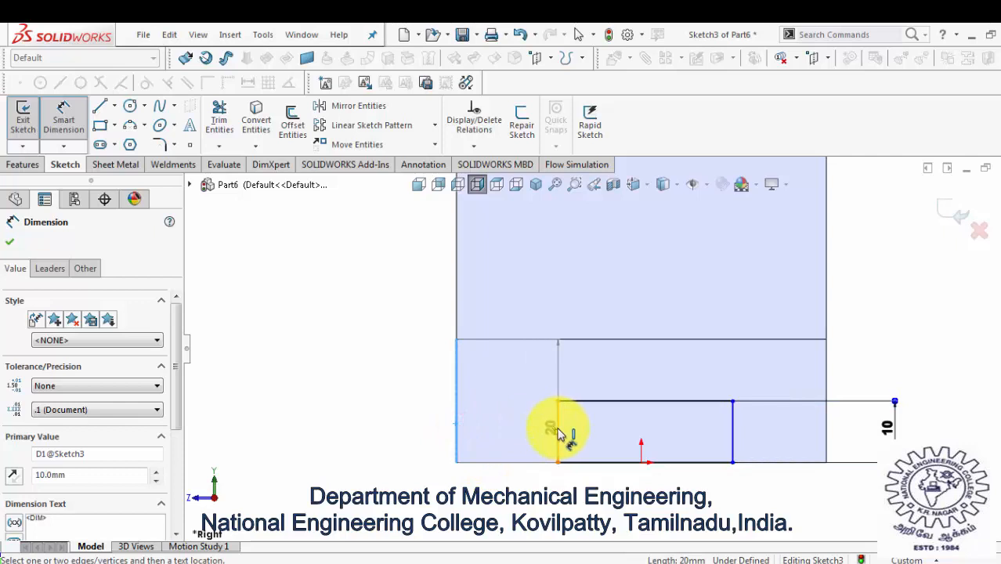
pyautogui.click(558, 430)
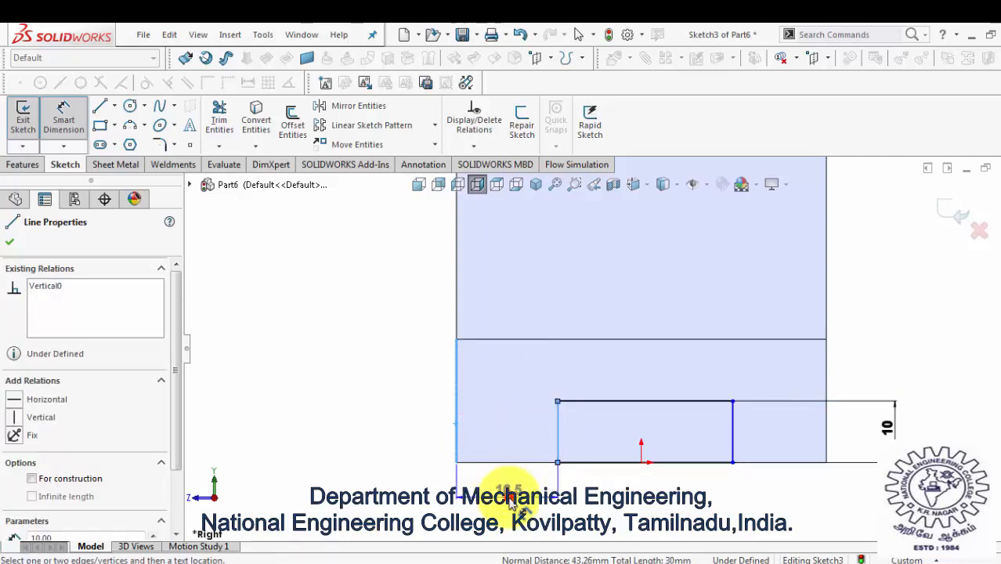
pyautogui.click(511, 501)
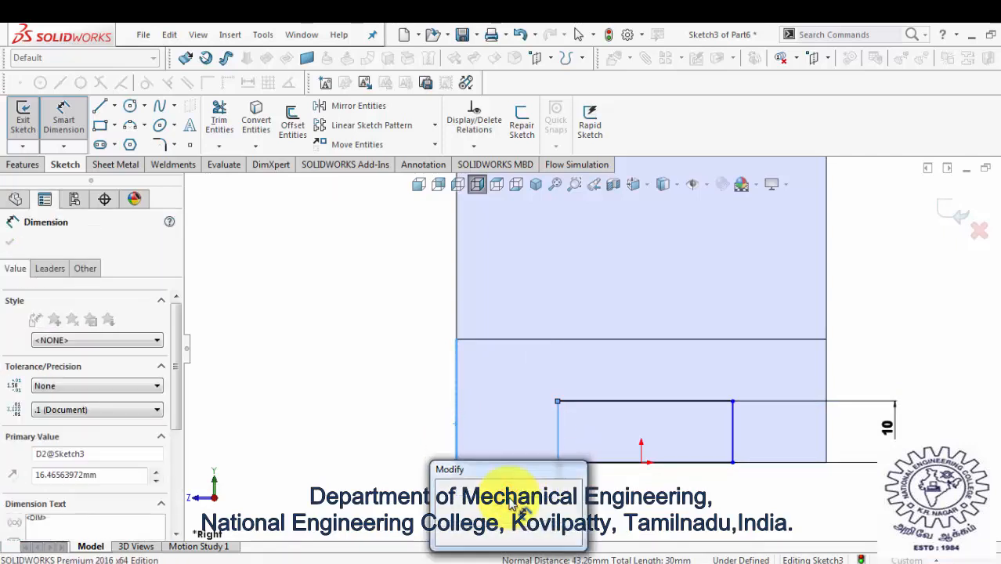
pyautogui.press('Return')
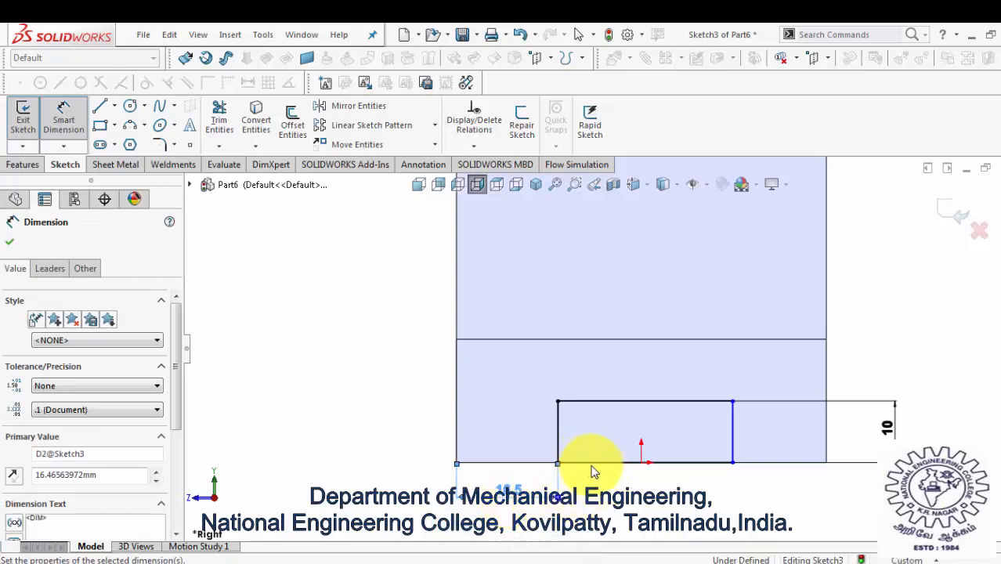
pyautogui.click(594, 463)
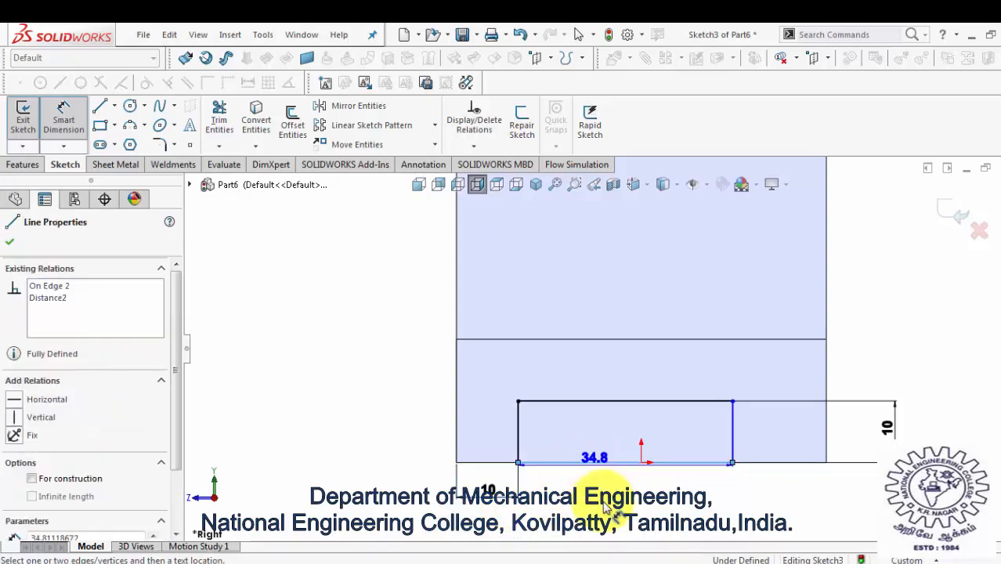
pyautogui.click(615, 502)
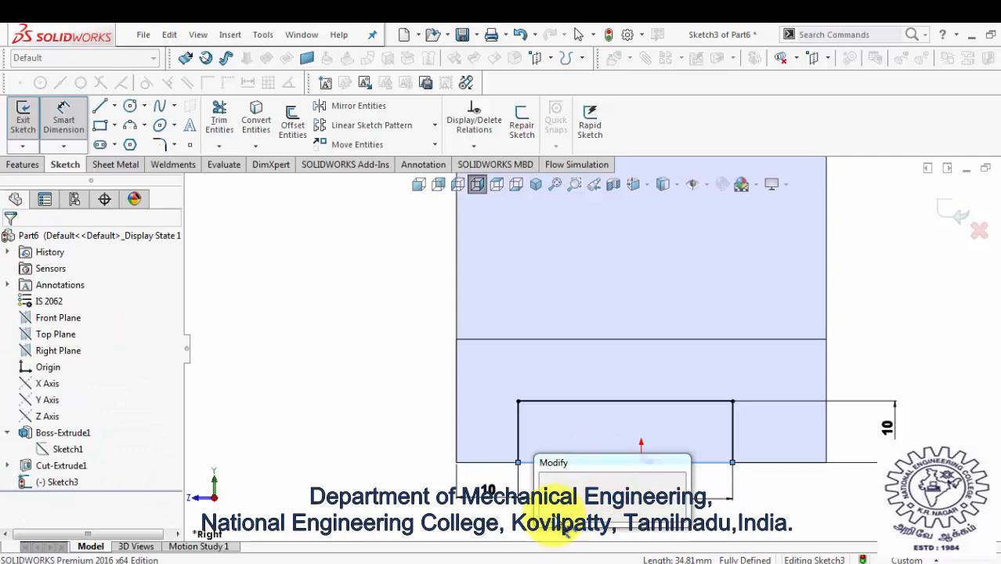
pyautogui.press('Return')
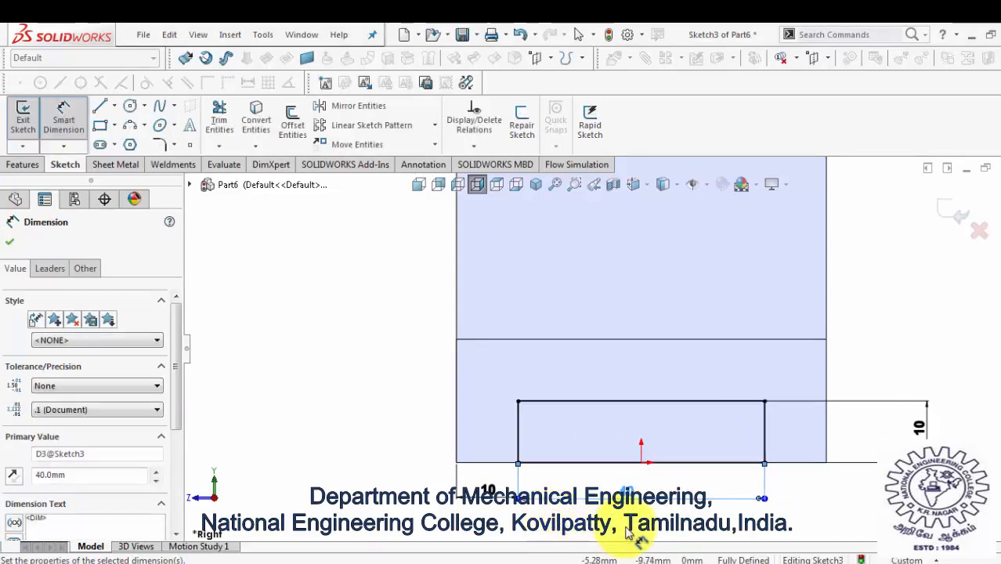
# Cut-extrude the rectangle from the Right Plane through the foot to form an open slot along its underside.
pyautogui.click(21, 166)
pyautogui.click(227, 126)
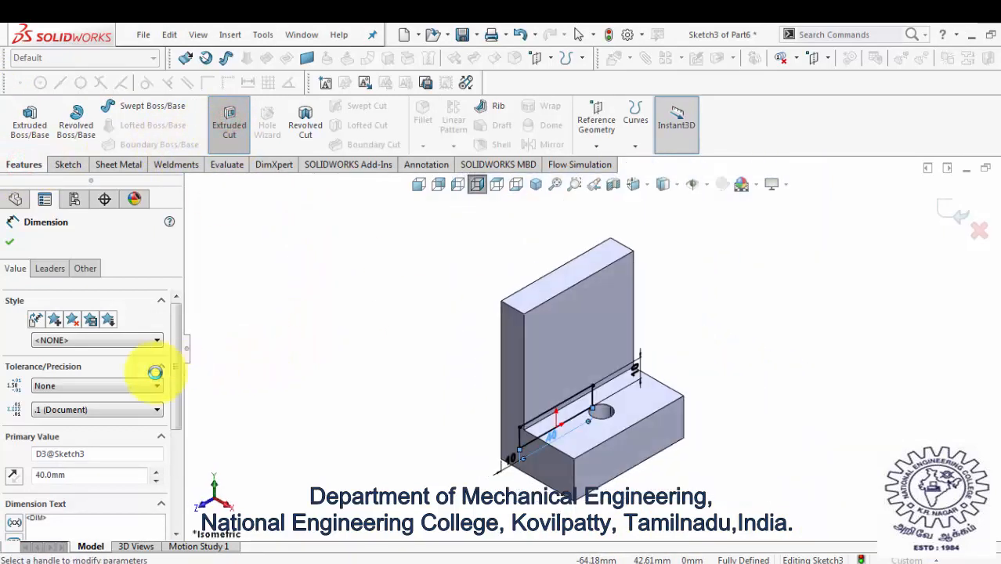
pyautogui.click(13, 332)
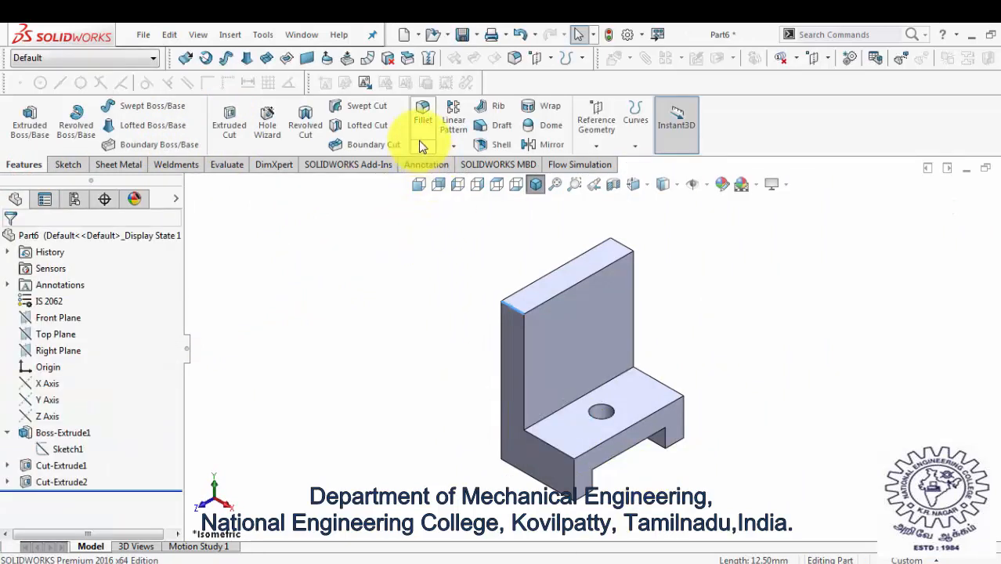
# Chamfer the short top edge at one end of the upright plate using Distance distance with an equal distance of 15 mm.
pyautogui.click(422, 146)
pyautogui.click(433, 183)
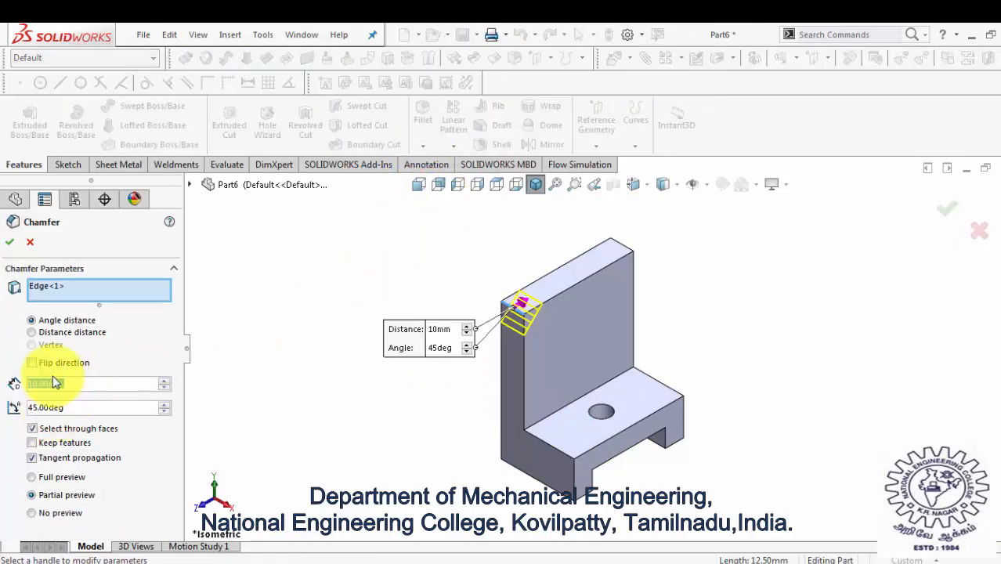
pyautogui.click(75, 332)
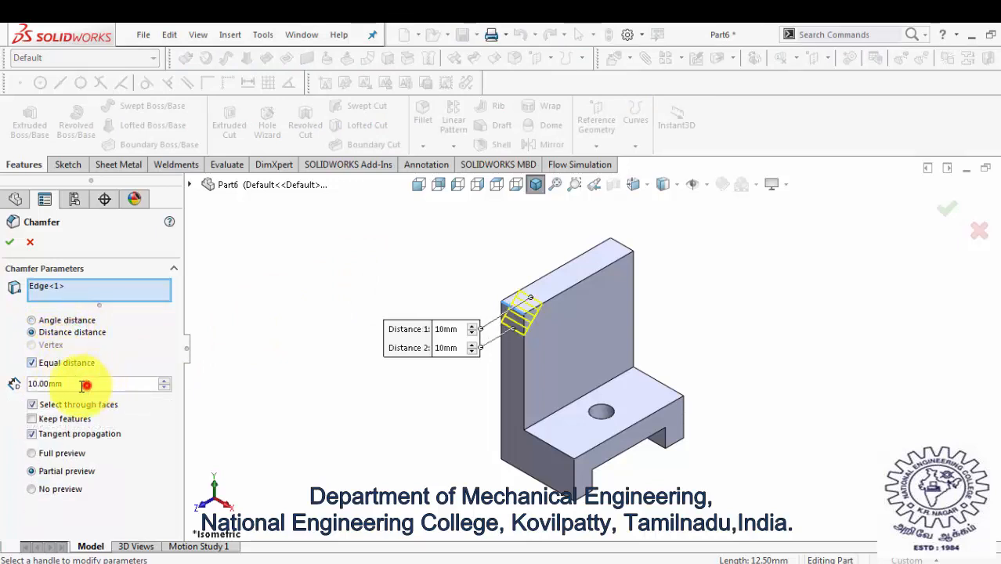
pyautogui.click(85, 384)
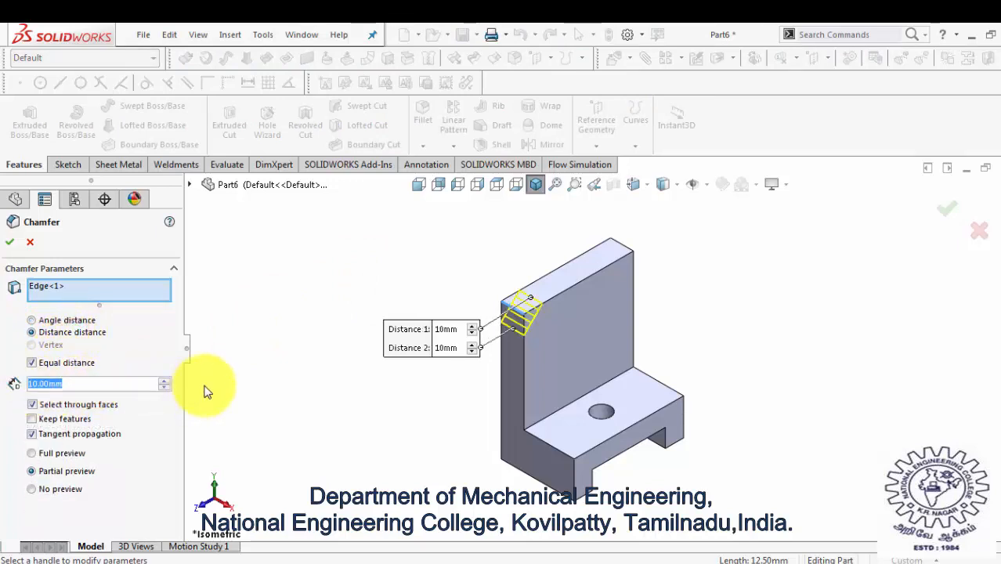
pyautogui.write('15')
pyautogui.click(204, 389)
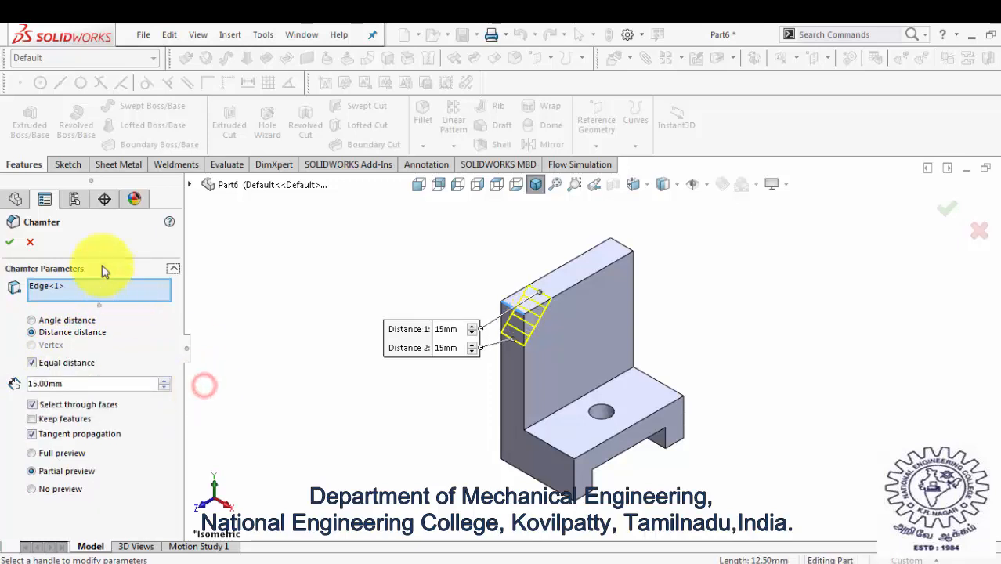
pyautogui.click(9, 245)
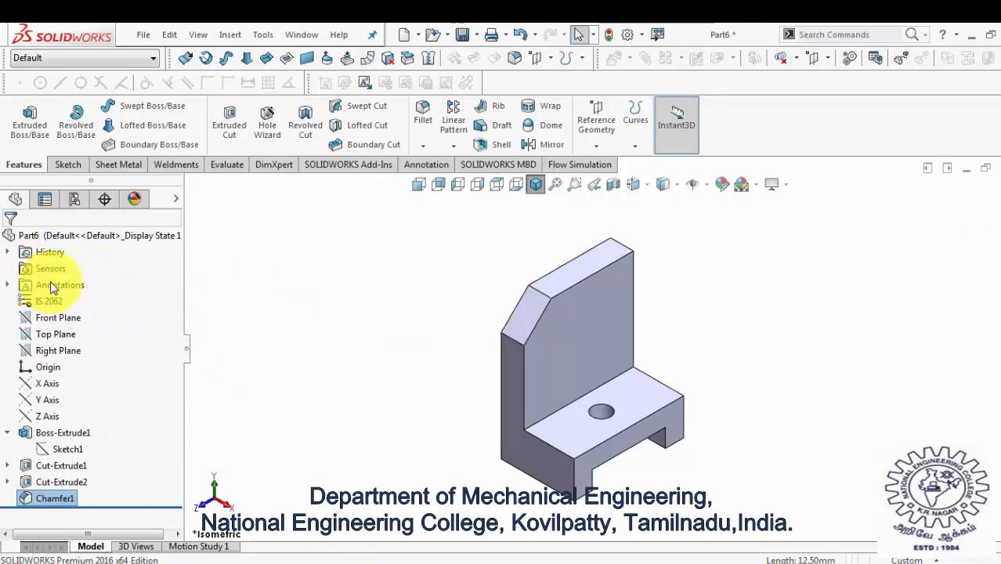
# Apply the custom material IS 2062 from the uttam category to the part.
pyautogui.rightClick(51, 301)
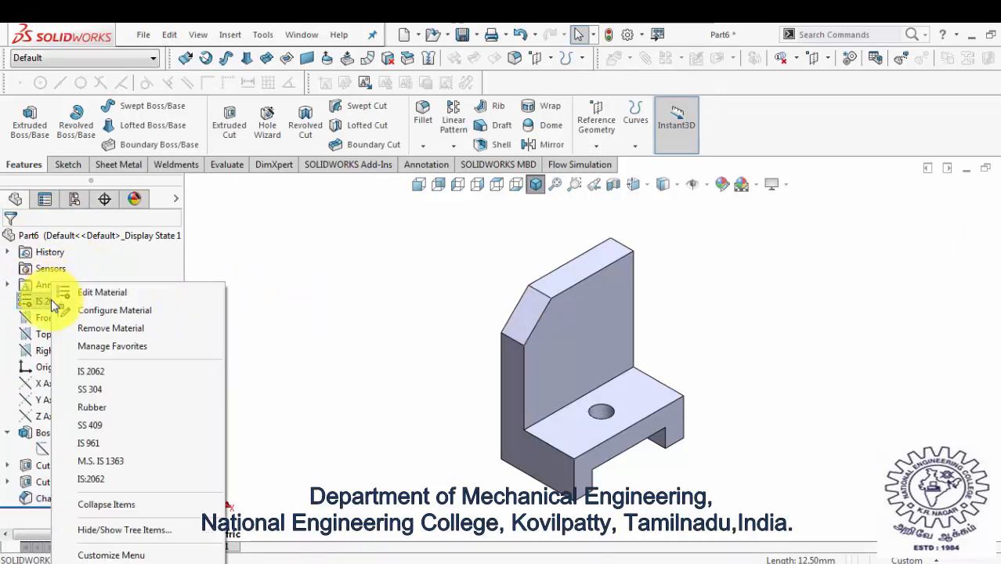
pyautogui.click(114, 293)
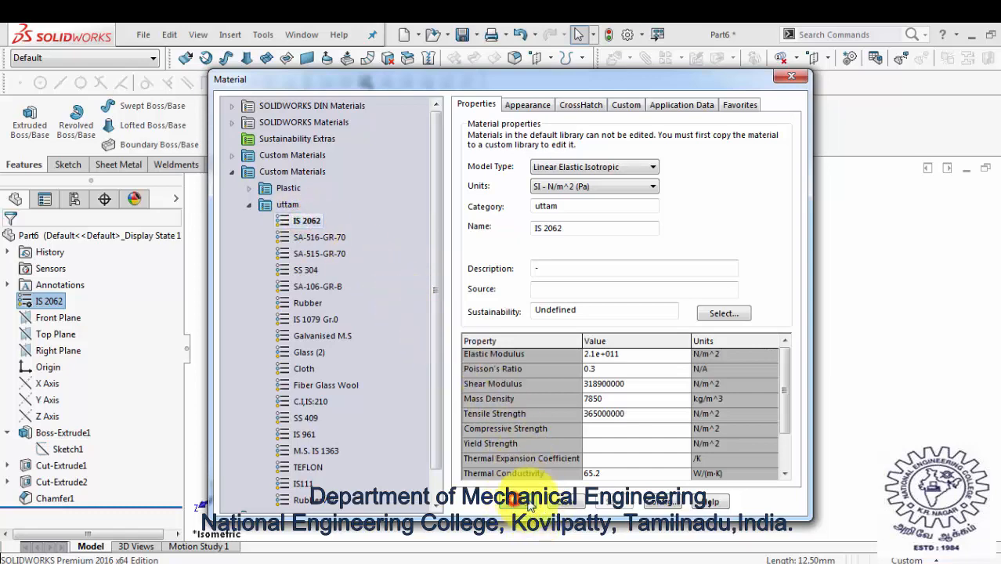
pyautogui.click(558, 503)
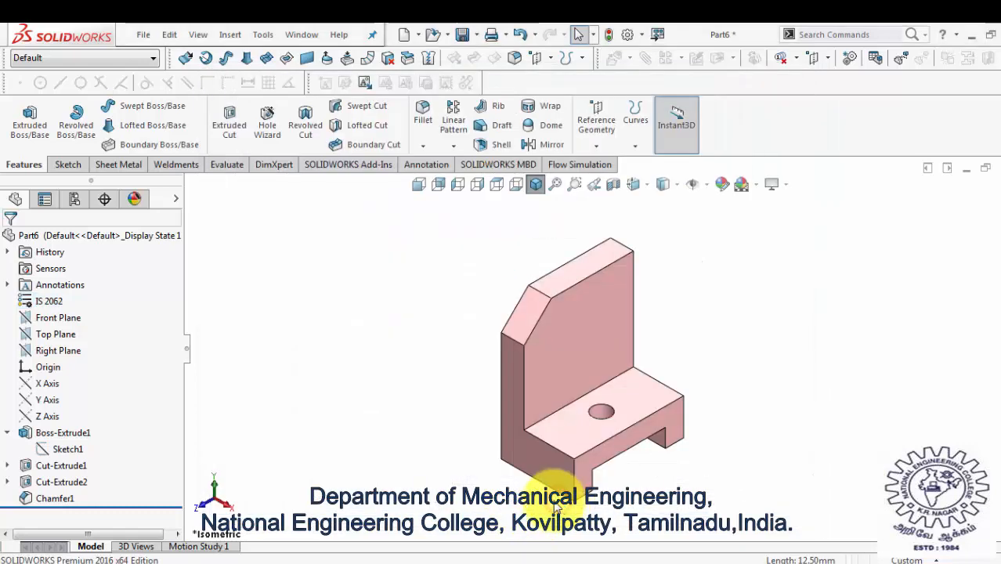